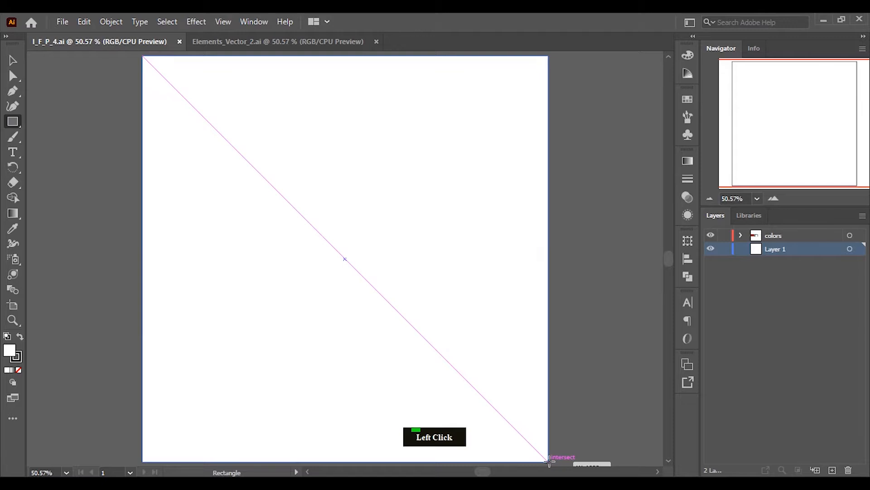
# Step: Align the artboard-sized rectangle to the centre of the artboard
pyautogui.click(688, 239)
pyautogui.click(688, 239)
pyautogui.click(687, 258)
pyautogui.click(658, 344)
pyautogui.click(653, 386)
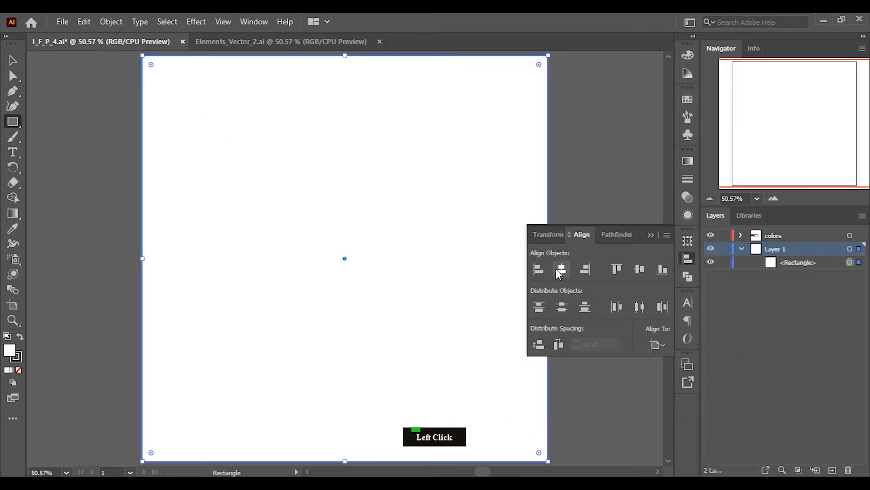
pyautogui.click(652, 233)
# Step: Fill the rectangle with the red-to-beige gradient sampled from the colour reference square
pyautogui.click(13, 228)
pyautogui.scroll(1, 204, 263)
pyautogui.click(156, 72)
pyautogui.scroll(-1, 155, 71)
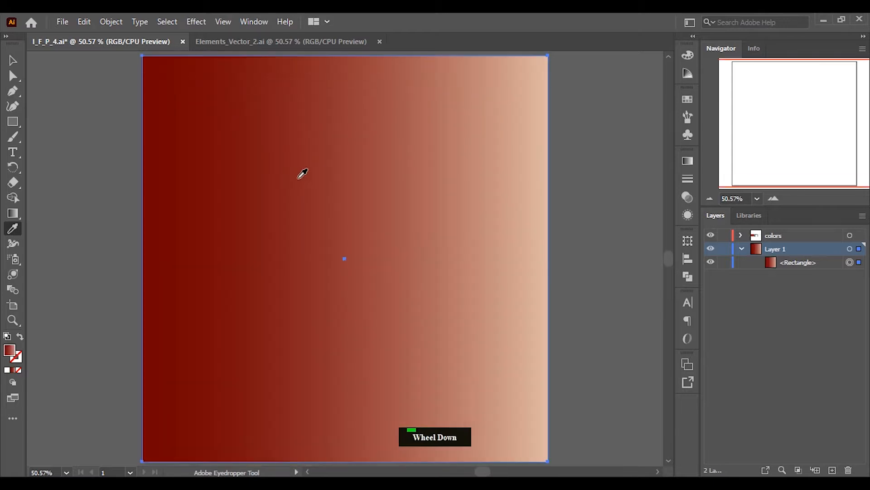
# Step: Set the rectangle's linear gradient angle to 90° and its midpoint location to 50%
pyautogui.click(13, 59)
pyautogui.click(684, 162)
pyautogui.click(614, 225)
pyautogui.click(628, 309)
pyautogui.click(615, 225)
pyautogui.click(627, 295)
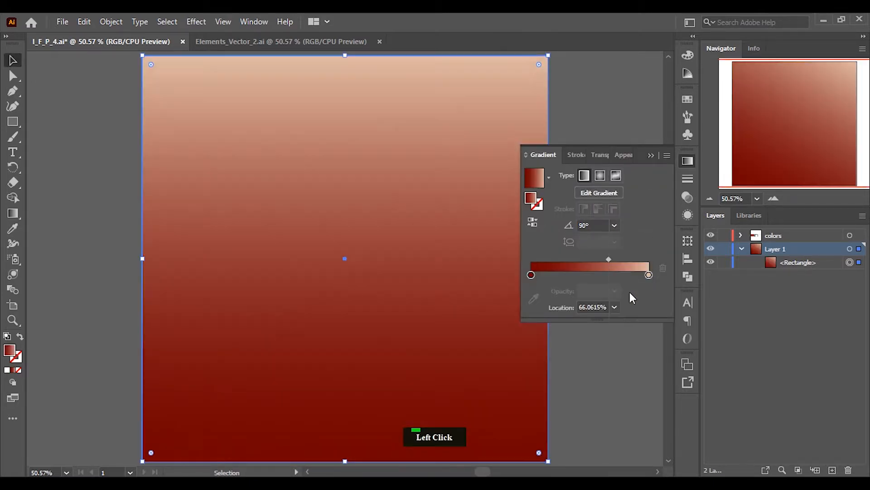
pyautogui.click(614, 307)
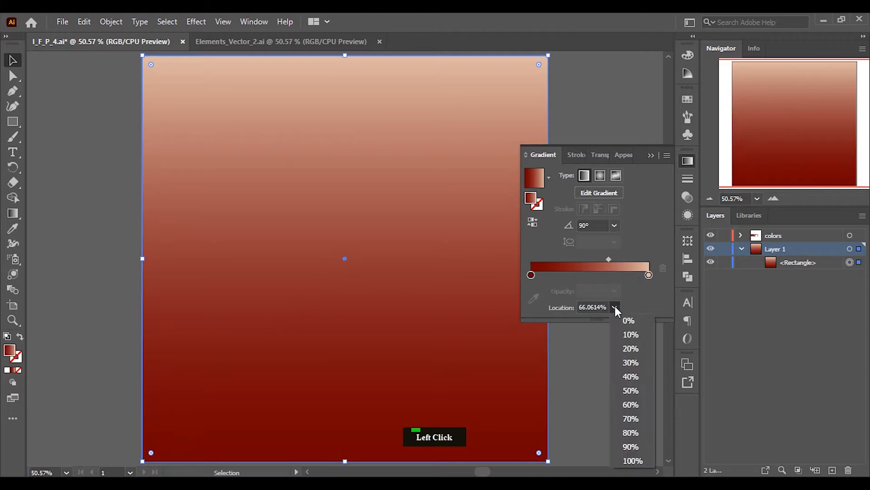
pyautogui.click(630, 390)
# Step: Reverse the gradient so dark red is uppermost, and lock the background rectangle
pyautogui.click(531, 223)
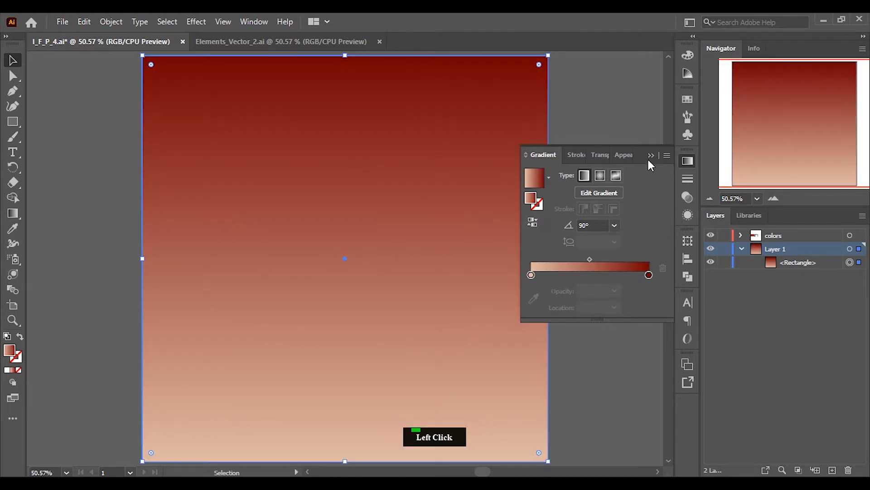
pyautogui.click(649, 156)
pyautogui.click(724, 262)
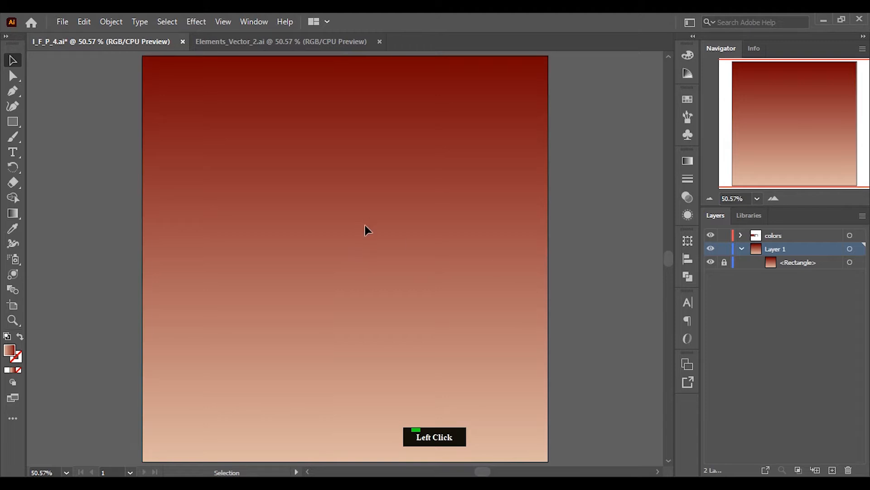
# Step: Draw two small circles side by side, the right one larger, and align them on their vertical centres
pyautogui.press('l')
pyautogui.moveTo(265, 196)
pyautogui.mouseDown()
pyautogui.moveTo(255, 194)
pyautogui.moveTo(252, 216)
pyautogui.moveTo(273, 205)
pyautogui.mouseUp()
pyautogui.scroll(2, 254, 195)
pyautogui.click(12, 62)
pyautogui.moveTo(214, 162); pyautogui.dragTo(322, 238)
pyautogui.click(688, 258)
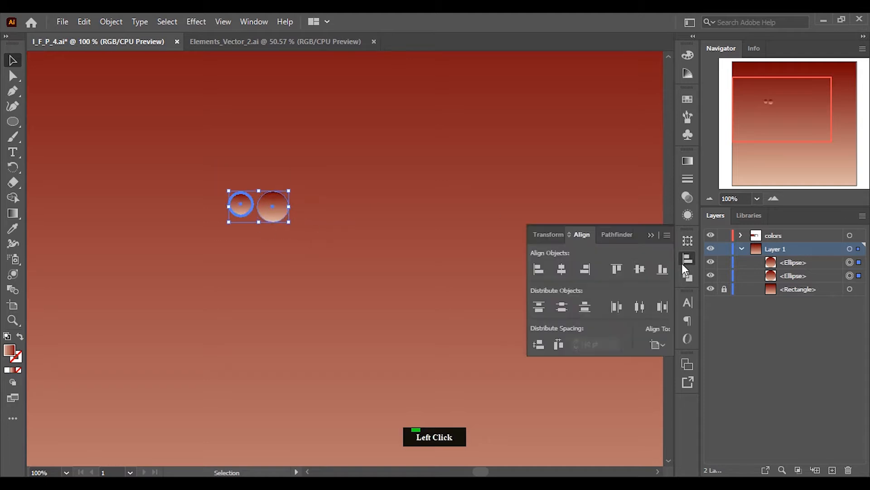
pyautogui.click(580, 223)
# Step: Draw a straight horizontal line with the Pen tool from just beside the larger circle towards the artboard's right edge
pyautogui.scroll(-1, 248, 216)
pyautogui.scroll(1, 267, 204)
pyautogui.click(12, 91)
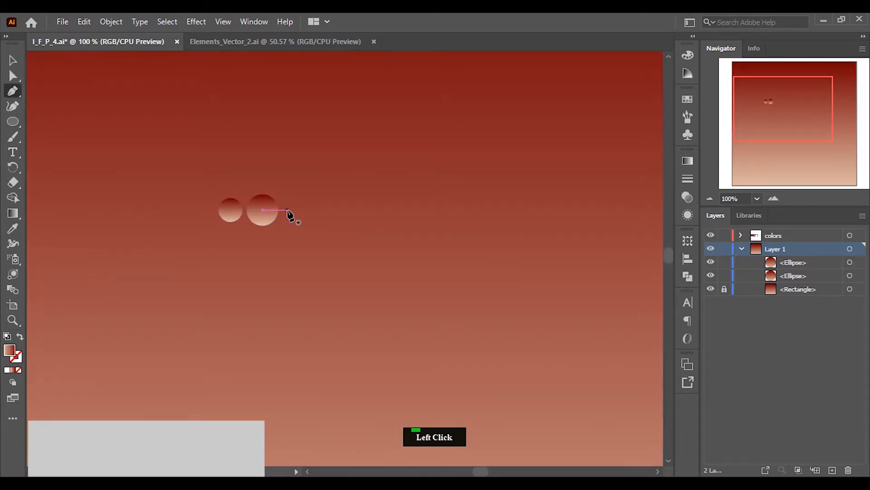
pyautogui.click(288, 210)
pyautogui.scroll(-2, 317, 226)
pyautogui.scroll(1, 317, 231)
pyautogui.keyDown('shift'); pyautogui.click(531, 218); pyautogui.keyUp('shift')
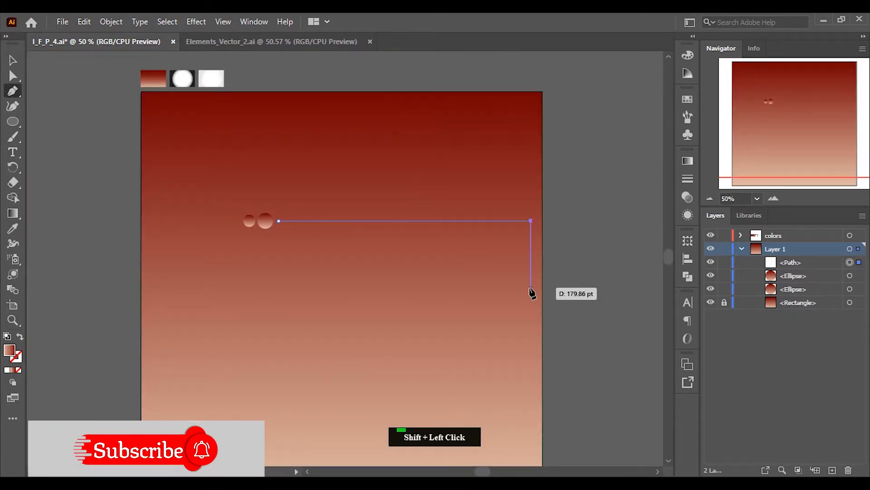
# Step: Move the circles and line to the artboard's upper-left corner and lengthen the line to the right
pyautogui.click(12, 60)
pyautogui.moveTo(254, 206); pyautogui.dragTo(309, 228)
pyautogui.moveTo(339, 221); pyautogui.dragTo(248, 112)
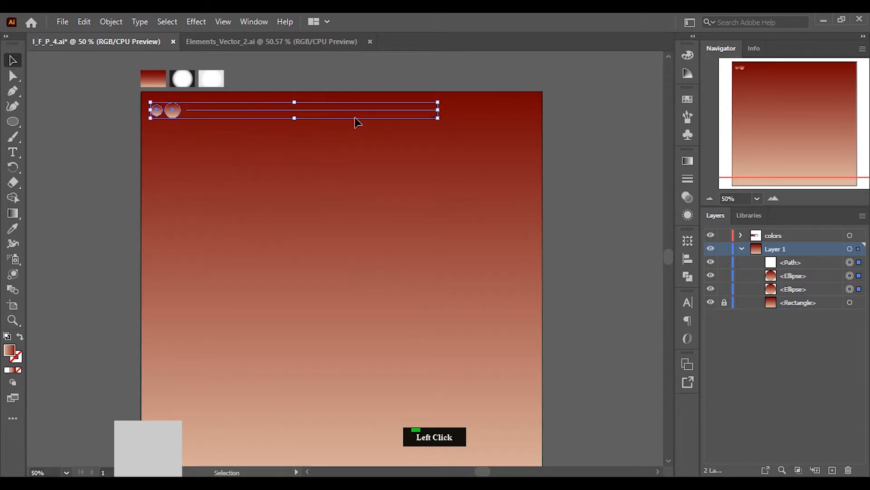
pyautogui.click(313, 190)
pyautogui.scroll(1, 308, 198)
pyautogui.click(501, 120)
pyautogui.moveTo(501, 118); pyautogui.dragTo(570, 117)
# Step: Scale down the two circles and space them farther apart in the artboard's upper-left corner
pyautogui.click(147, 120)
pyautogui.keyDown('alt'); pyautogui.scroll(2, 147, 118); pyautogui.keyUp('alt')
pyautogui.moveTo(153, 156); pyautogui.dragTo(115, 153)
pyautogui.click(102, 143)
pyautogui.click(115, 173)
pyautogui.keyDown('alt'); pyautogui.scroll(-1, 116, 174); pyautogui.keyUp('alt')
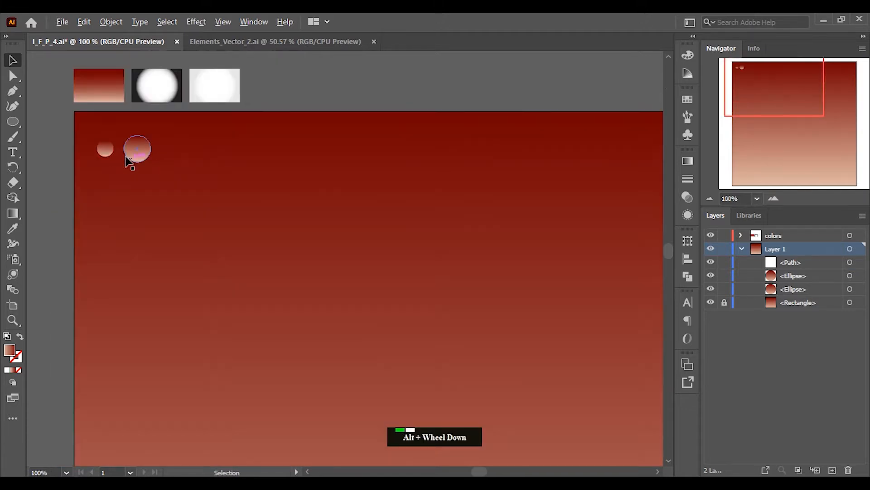
# Step: Add a third, smaller circle at the left end of the row by copying the small circle
pyautogui.keyDown('alt'); pyautogui.scroll(1, 103, 146); pyautogui.keyUp('alt')
pyautogui.moveTo(167, 157); pyautogui.dragTo(93, 161)
pyautogui.moveTo(101, 172); pyautogui.dragTo(100, 169)
# Step: Align the three circles on their vertical centres and distribute them with 10 pt horizontal spacing
pyautogui.keyDown('shift'); pyautogui.click(122, 165); pyautogui.keyUp('shift')
pyautogui.keyDown('shift'); pyautogui.click(149, 167); pyautogui.keyUp('shift')
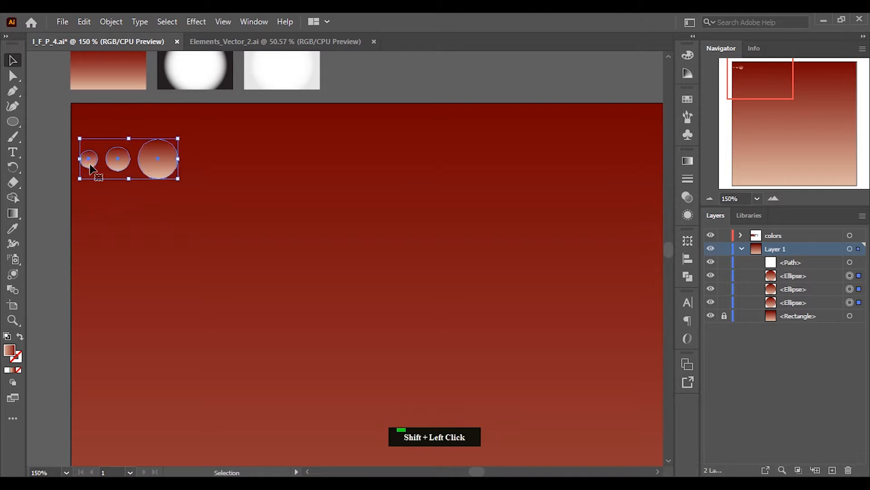
pyautogui.click(87, 165)
pyautogui.click(687, 258)
pyautogui.click(640, 269)
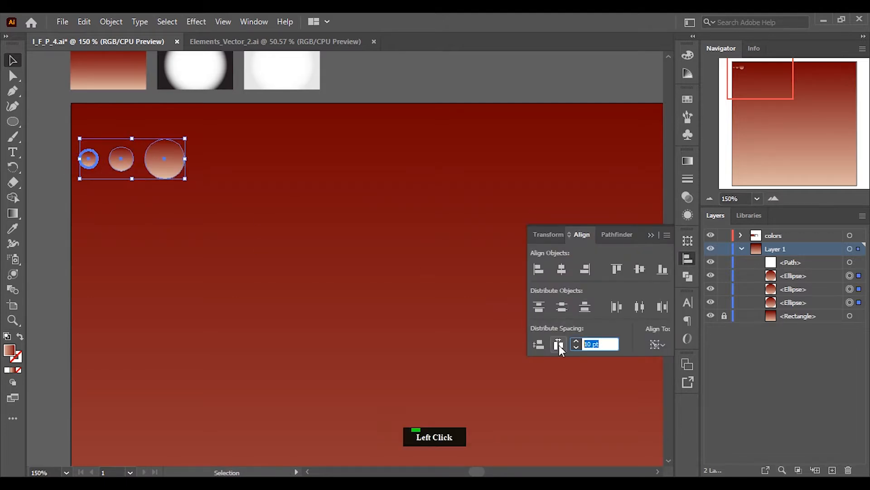
pyautogui.click(558, 344)
# Step: Group the three circles and place the horizontal line 10 pt from the group
pyautogui.rightClick(138, 155)
pyautogui.click(171, 250)
pyautogui.keyDown('alt'); pyautogui.scroll(-3, 199, 240); pyautogui.keyUp('alt')
pyautogui.keyDown('alt'); pyautogui.scroll(2, 297, 254); pyautogui.keyUp('alt')
pyautogui.moveTo(282, 204); pyautogui.dragTo(151, 201)
pyautogui.click(152, 201)
pyautogui.doubleClick(603, 340)
pyautogui.write('10')
pyautogui.click(559, 344)
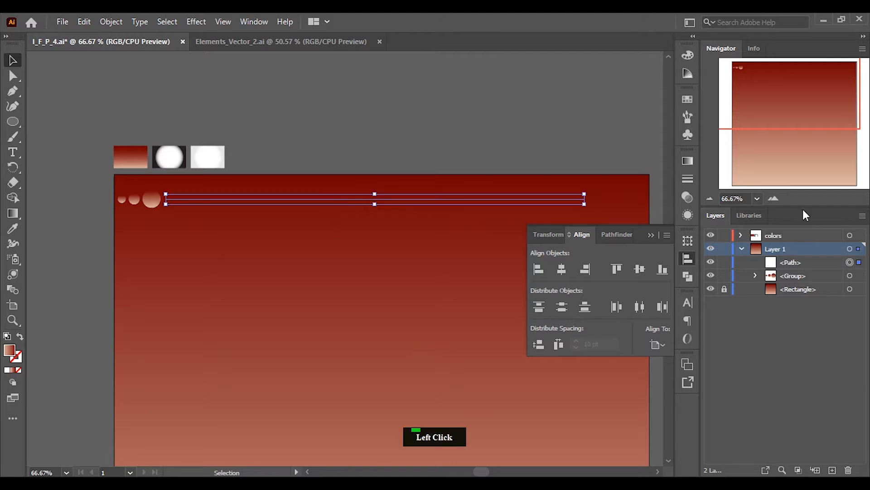
# Step: Set the horizontal line's stroke weight to 6 pt
pyautogui.click(687, 178)
pyautogui.click(618, 174)
pyautogui.click(640, 260)
pyautogui.click(618, 175)
pyautogui.click(637, 300)
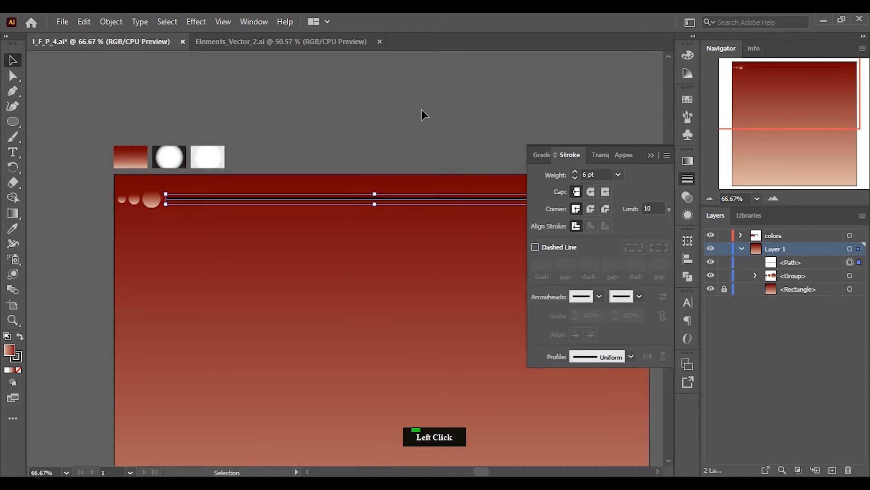
# Step: Convert the line's stroke into an outlined shape and fill it with the red-to-beige gradient
pyautogui.click(111, 21)
pyautogui.moveTo(182, 321)
pyautogui.click(408, 353)
pyautogui.press('i')
pyautogui.press('v')
# Step: Align the line and the circle group on their vertical centres
pyautogui.click(135, 199)
pyautogui.keyDown('shift'); pyautogui.click(365, 200); pyautogui.keyUp('shift')
pyautogui.click(688, 258)
pyautogui.click(688, 259)
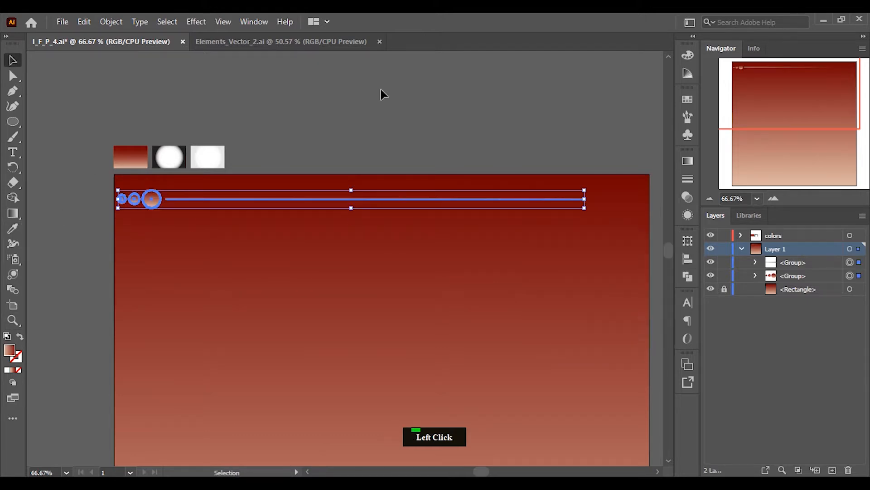
# Step: Create a mirrored copy of the circle group and move it to the right end of the line
pyautogui.hotkey('ctrl', '-')
pyautogui.click(183, 188)
pyautogui.rightClick(172, 188)
pyautogui.moveTo(253, 348)
pyautogui.click(349, 394)
pyautogui.click(384, 345)
pyautogui.moveTo(190, 188); pyautogui.dragTo(540, 194)
# Step: Align the two circle groups vertically and set 10 pt spacing between the line and the mirrored group
pyautogui.click(687, 258)
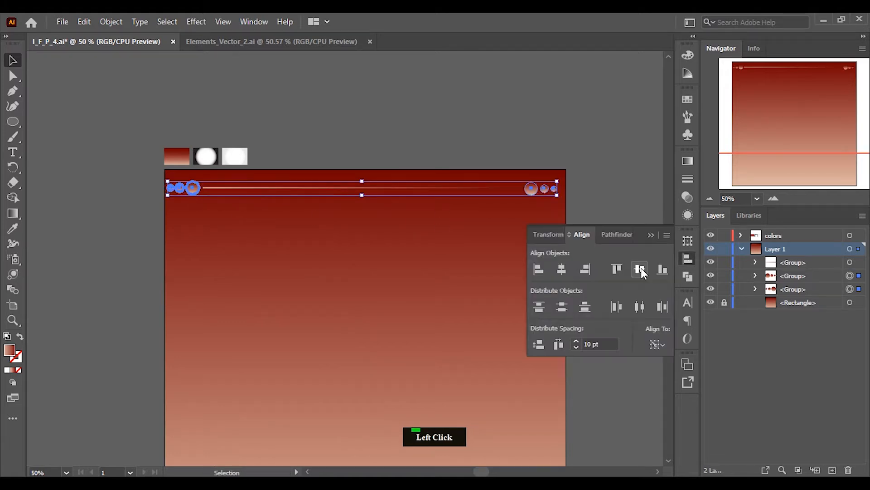
pyautogui.click(480, 188)
pyautogui.keyDown('shift'); pyautogui.click(530, 192); pyautogui.keyUp('shift')
pyautogui.click(559, 344)
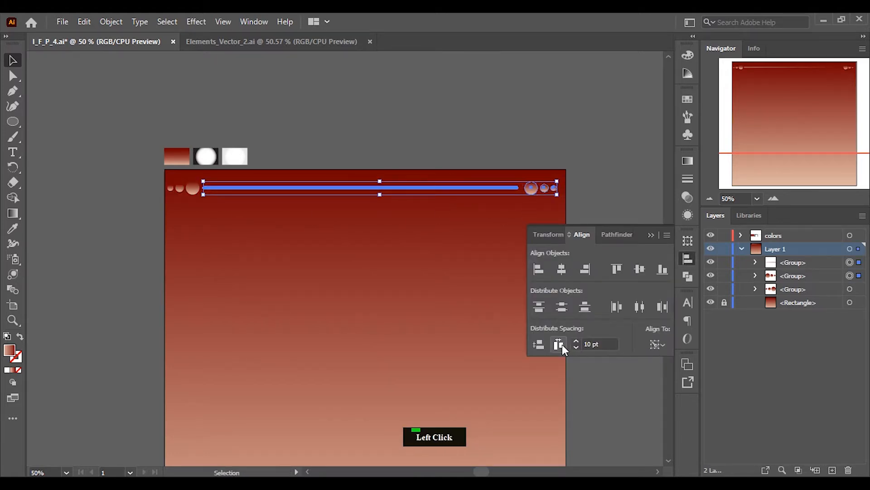
pyautogui.click(651, 235)
# Step: Group the line and both circle sets into one border ornament
pyautogui.click(184, 187)
pyautogui.keyDown('shift'); pyautogui.click(305, 188); pyautogui.keyUp('shift')
pyautogui.keyDown('shift'); pyautogui.click(530, 188); pyautogui.keyUp('shift')
pyautogui.rightClick(528, 190)
pyautogui.click(558, 303)
pyautogui.click(346, 225)
# Step: Recolour the ornament from the red swatch to a muted red with R 173, G 60, B 60
pyautogui.click(408, 187)
pyautogui.click(687, 99)
pyautogui.click(566, 132)
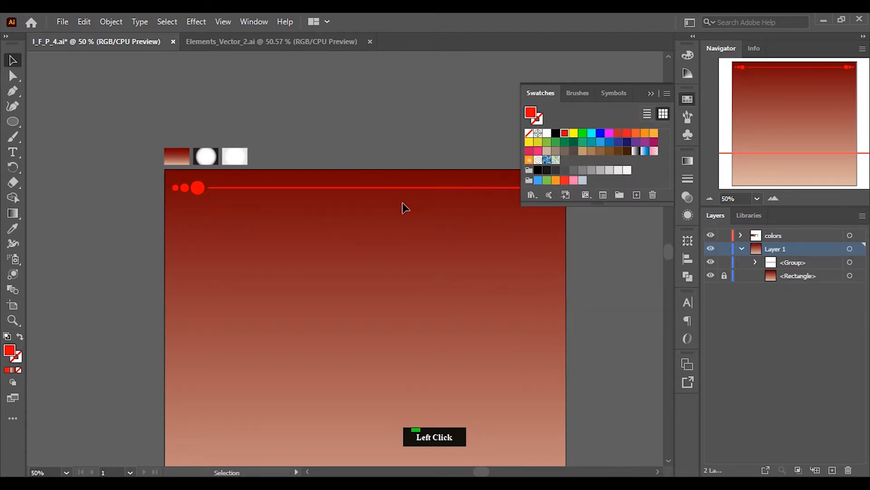
pyautogui.moveTo(632, 72); pyautogui.dragTo(610, 72)
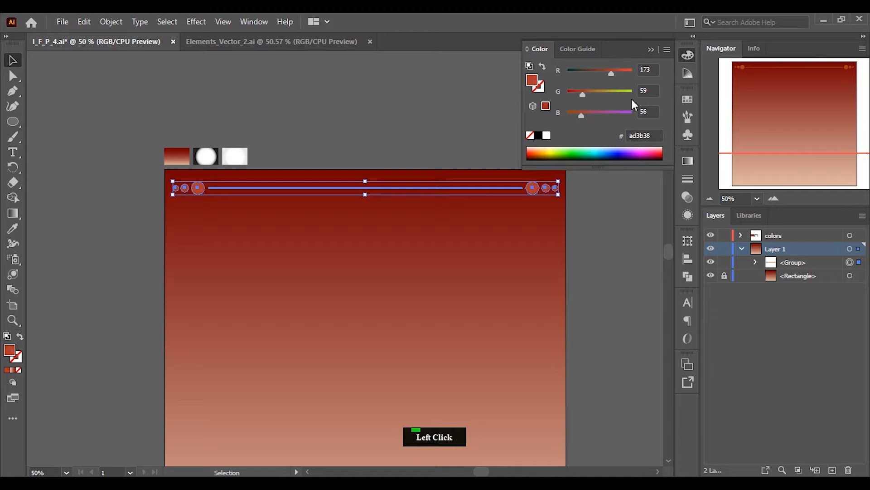
pyautogui.scroll(1, 649, 109)
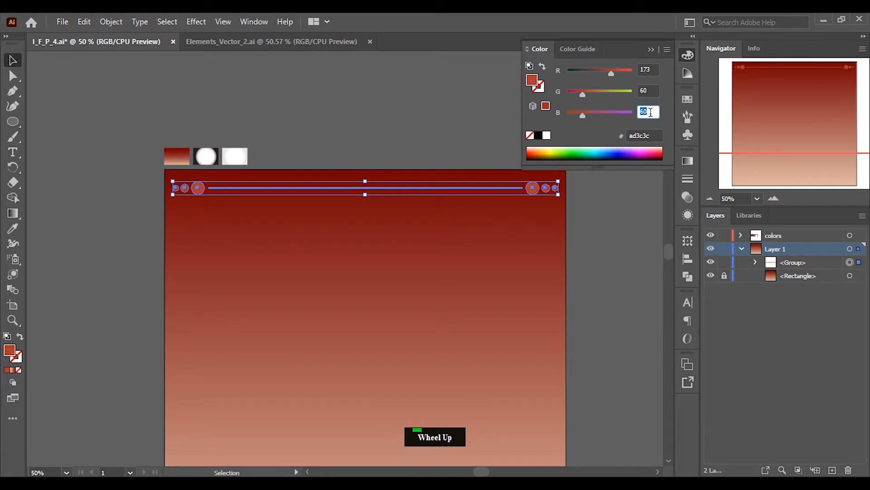
pyautogui.click(651, 49)
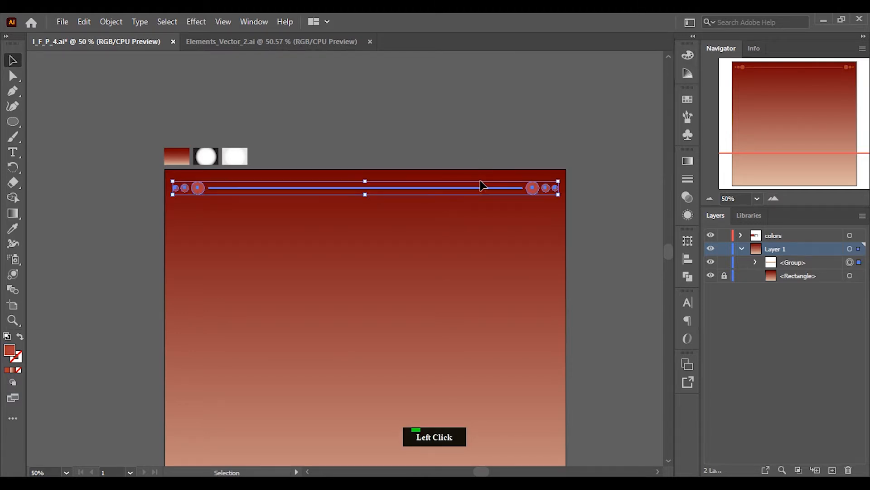
# Step: Unlock and duplicate the background rectangle, swap the copy's fill and stroke, and scale it down into an inner guide frame
pyautogui.scroll(-1, 443, 178)
pyautogui.click(724, 276)
pyautogui.click(859, 276)
pyautogui.moveTo(859, 276); pyautogui.dragTo(858, 249)
pyautogui.moveTo(808, 276); pyautogui.dragTo(808, 256)
pyautogui.click(20, 336)
pyautogui.moveTo(526, 422); pyautogui.dragTo(517, 412)
# Step: Duplicate the border ornament and align one copy to the inner rectangle's top edge, centred horizontally
pyautogui.click(859, 262)
pyautogui.moveTo(858, 263); pyautogui.dragTo(858, 250)
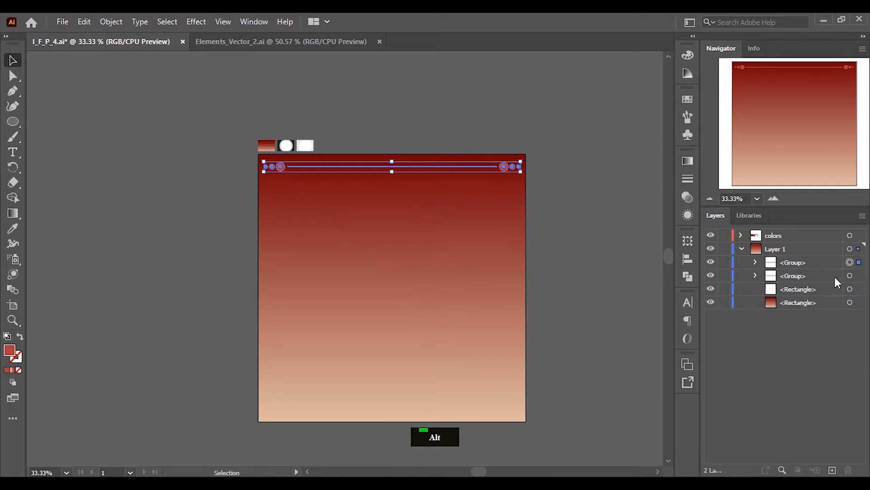
pyautogui.click(449, 166)
pyautogui.hotkey('shift', 'F7')
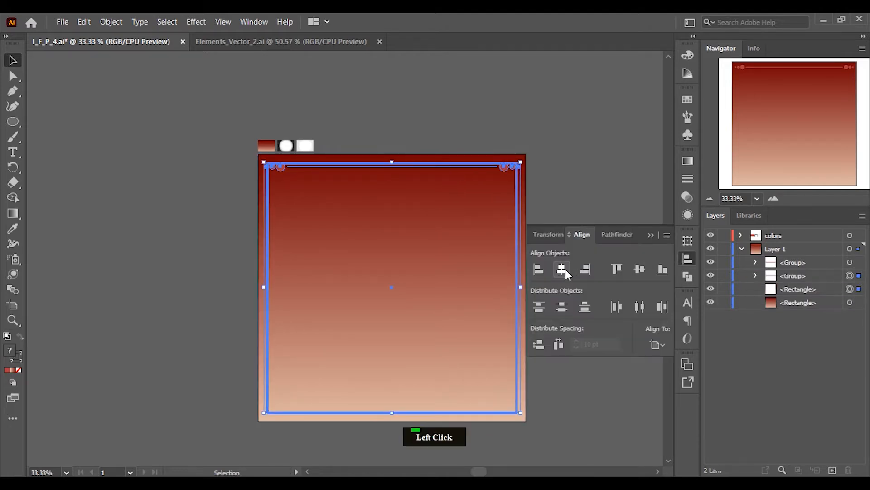
pyautogui.click(618, 271)
# Step: Align the other border ornament to the inner rectangle's bottom edge, using the rectangle as key object
pyautogui.click(851, 263)
pyautogui.keyDown('shift'); pyautogui.click(851, 289); pyautogui.keyUp('shift')
pyautogui.click(517, 330)
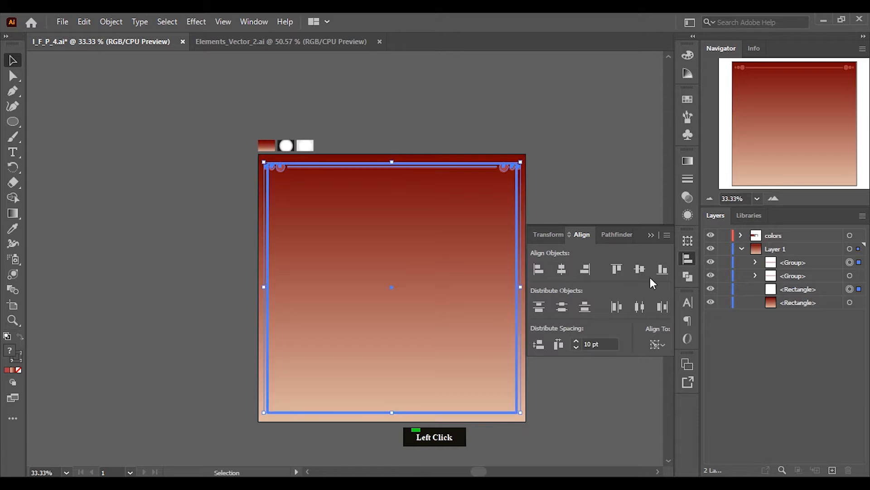
pyautogui.click(663, 270)
pyautogui.click(557, 426)
# Step: Copy the top ornament, rotate it to vertical, and align it to the inner rectangle's left edge
pyautogui.moveTo(351, 170); pyautogui.dragTo(348, 229)
pyautogui.moveTo(525, 221); pyautogui.dragTo(268, 328)
pyautogui.keyDown('shift'); pyautogui.click(517, 290); pyautogui.keyUp('shift')
pyautogui.click(517, 288)
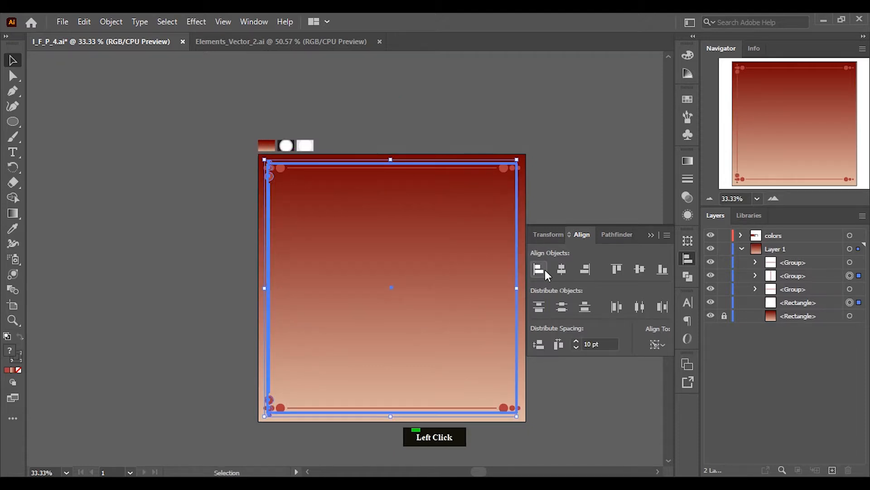
pyautogui.click(539, 270)
pyautogui.click(202, 275)
# Step: Copy the left vertical ornament and align the copy to the inner rectangle's right edge
pyautogui.click(274, 305)
pyautogui.moveTo(274, 305); pyautogui.dragTo(504, 304)
pyautogui.keyDown('shift'); pyautogui.click(518, 313); pyautogui.keyUp('shift')
pyautogui.click(517, 313)
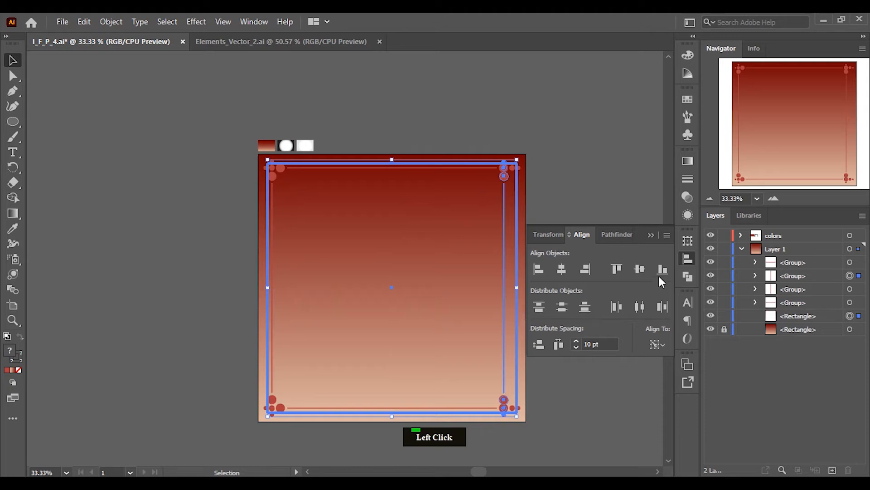
pyautogui.click(585, 269)
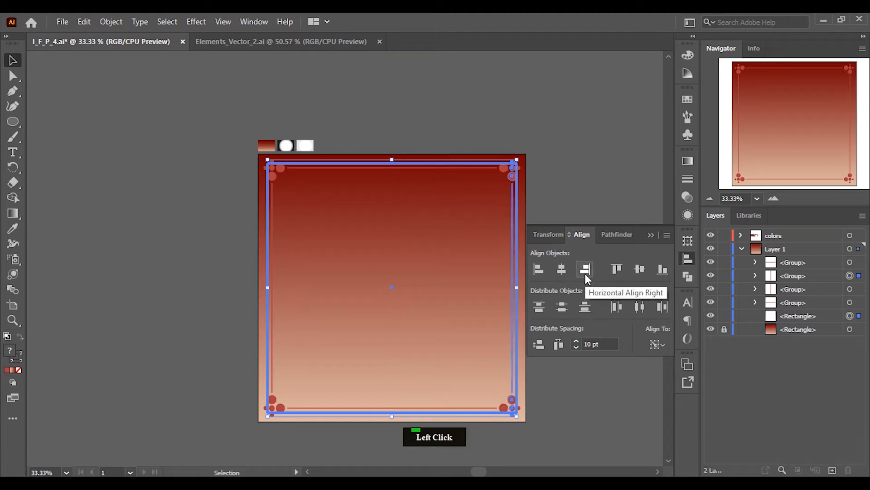
pyautogui.click(450, 107)
# Step: Group the four border ornaments into a single frame
pyautogui.click(651, 234)
pyautogui.keyDown('shift'); pyautogui.click(859, 262); pyautogui.keyUp('shift')
pyautogui.keyDown('shift'); pyautogui.click(859, 276); pyautogui.keyUp('shift')
pyautogui.keyDown('shift'); pyautogui.click(859, 289); pyautogui.keyUp('shift')
pyautogui.keyDown('shift'); pyautogui.click(859, 302); pyautogui.keyUp('shift')
pyautogui.hotkey('ctrl', 'g')
pyautogui.click(590, 245)
pyautogui.click(512, 229)
pyautogui.click(452, 216)
# Step: Draw a circle in the artboard's upper middle and apply the sampled white radial gradient with the dark edge
pyautogui.moveTo(17, 124); pyautogui.dragTo(66, 137)
pyautogui.moveTo(400, 227); pyautogui.dragTo(430, 254)
pyautogui.scroll(1, 416, 165)
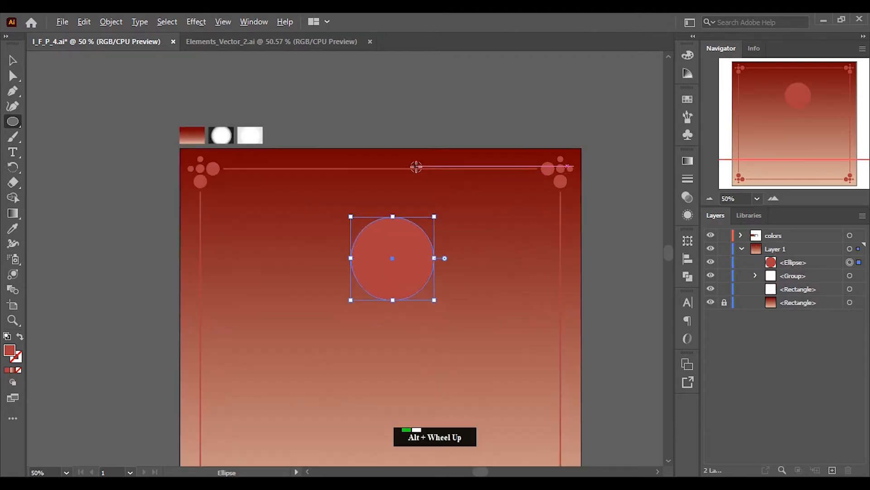
pyautogui.click(13, 228)
pyautogui.click(220, 135)
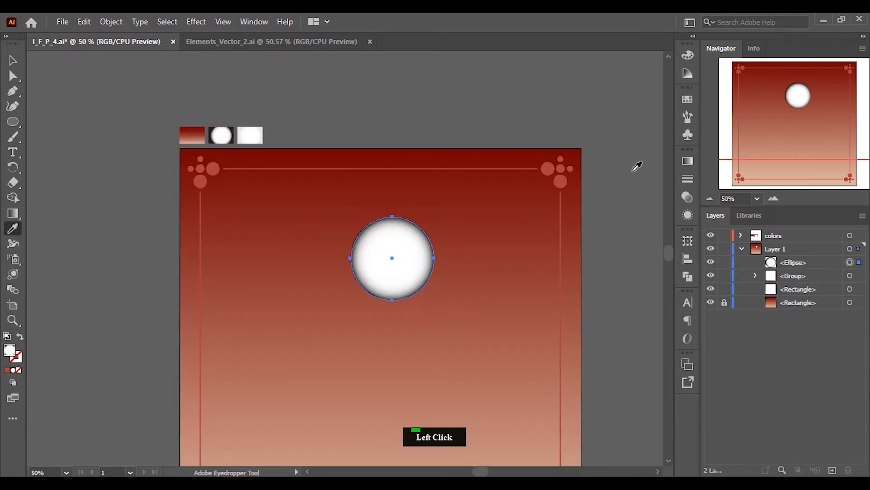
# Step: Set the location of the white stop in the circle's radial gradient to 30%
pyautogui.click(688, 162)
pyautogui.click(573, 275)
pyautogui.click(614, 307)
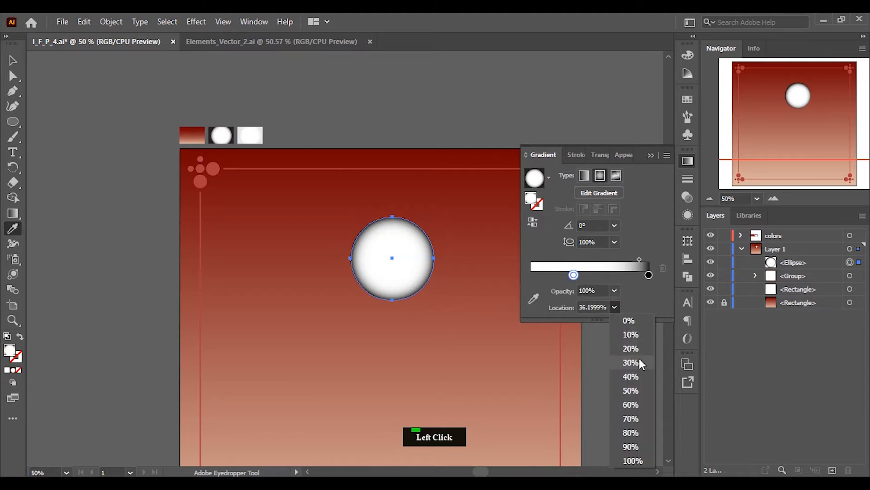
pyautogui.click(636, 362)
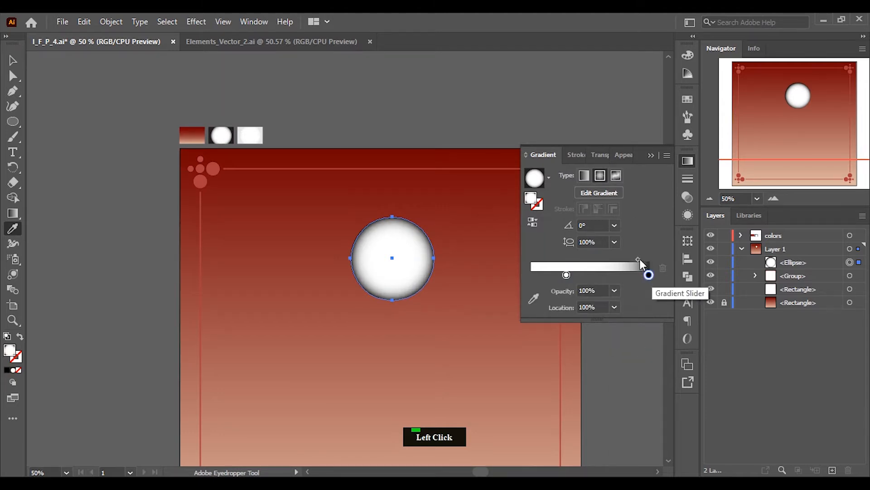
pyautogui.click(638, 259)
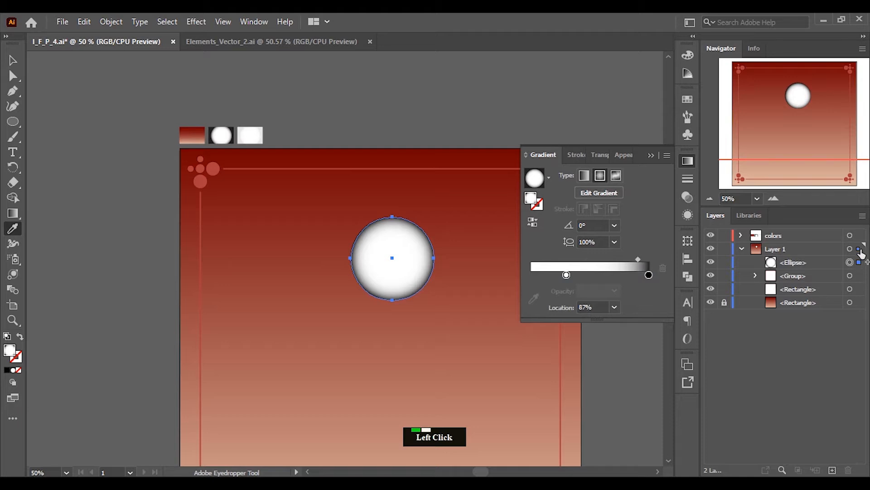
# Step: Duplicate the circle in place, apply the lighter white gradient sample, and set its first stop's location to 30%
pyautogui.moveTo(861, 255); pyautogui.dragTo(855, 257)
pyautogui.click(258, 136)
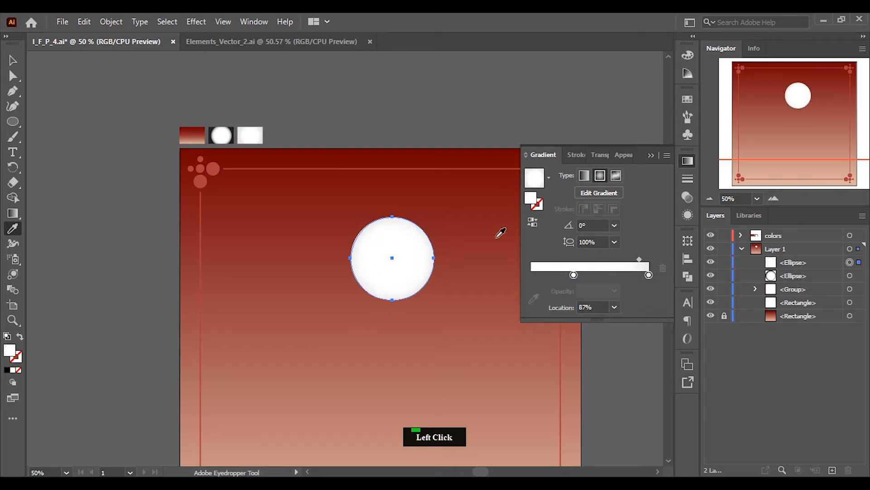
pyautogui.click(615, 306)
pyautogui.click(634, 356)
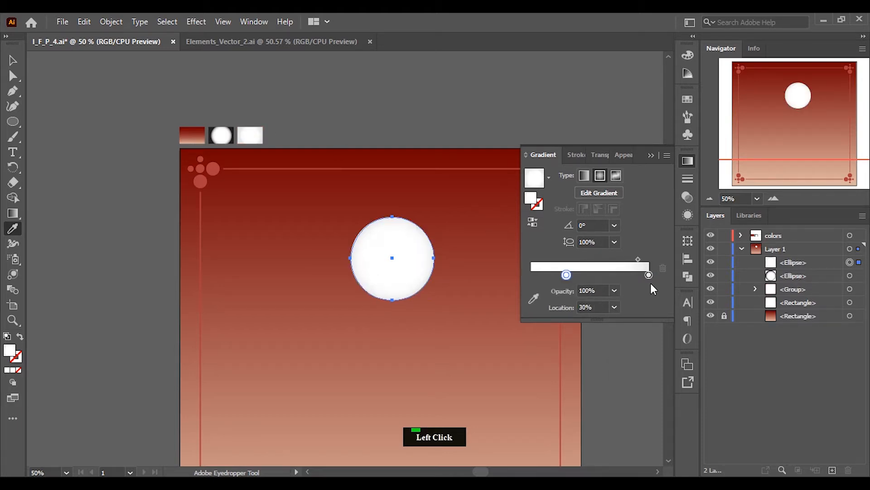
# Step: Bring the dark-edged circle above the lighter duplicate and set its blending mode to Multiply
pyautogui.click(638, 259)
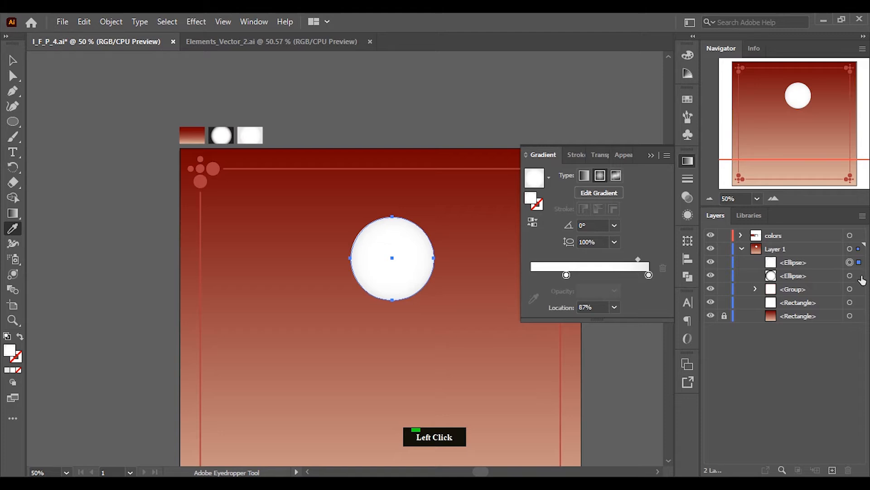
pyautogui.click(849, 263)
pyautogui.moveTo(794, 281); pyautogui.dragTo(801, 267)
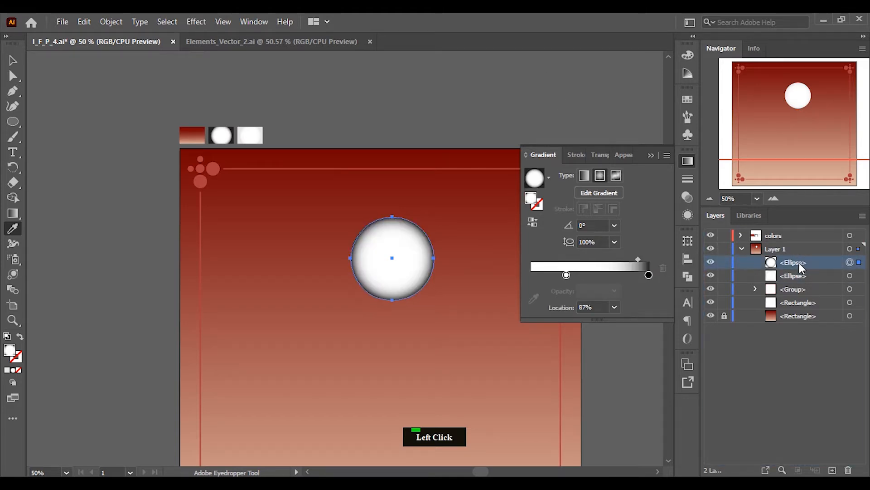
pyautogui.click(688, 196)
pyautogui.click(560, 175)
pyautogui.click(559, 219)
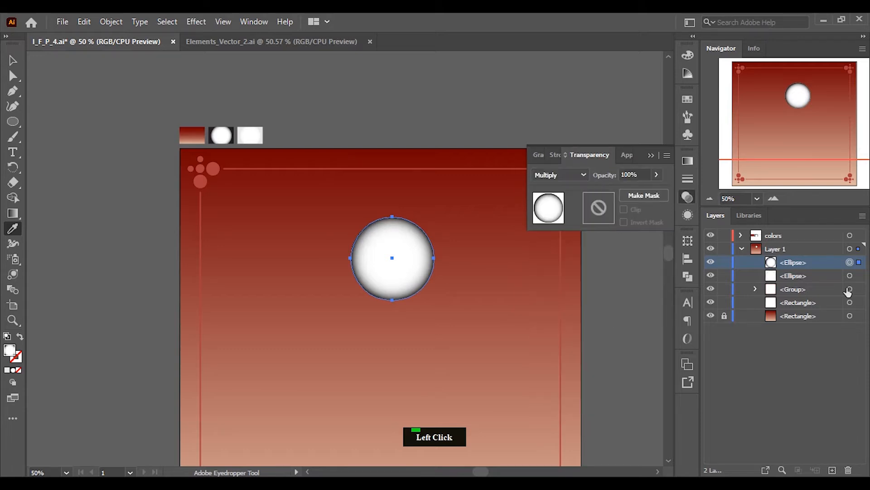
# Step: Make an opacity mask from the two stacked circles so the dark-edged one softens the white circle's rim
pyautogui.click(652, 156)
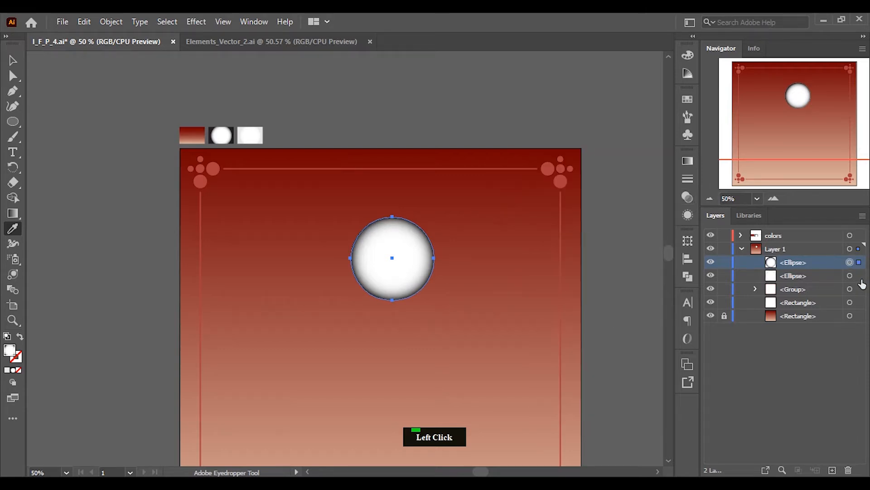
pyautogui.click(688, 197)
pyautogui.click(644, 195)
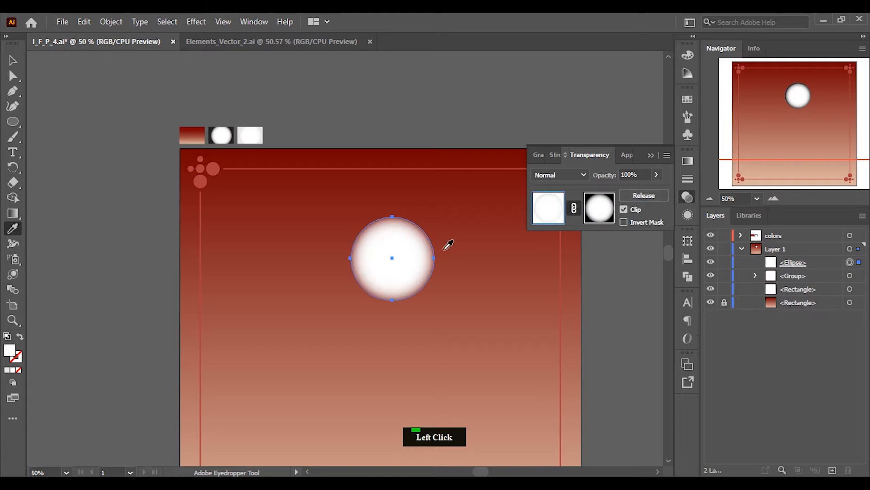
# Step: Move the masked white circle to the upper-right area of the artboard, inside the ornamental border
pyautogui.doubleClick(648, 157)
pyautogui.moveTo(384, 257); pyautogui.dragTo(483, 244)
pyautogui.moveTo(533, 288); pyautogui.dragTo(533, 288)
pyautogui.scroll(-2, 451, 264)
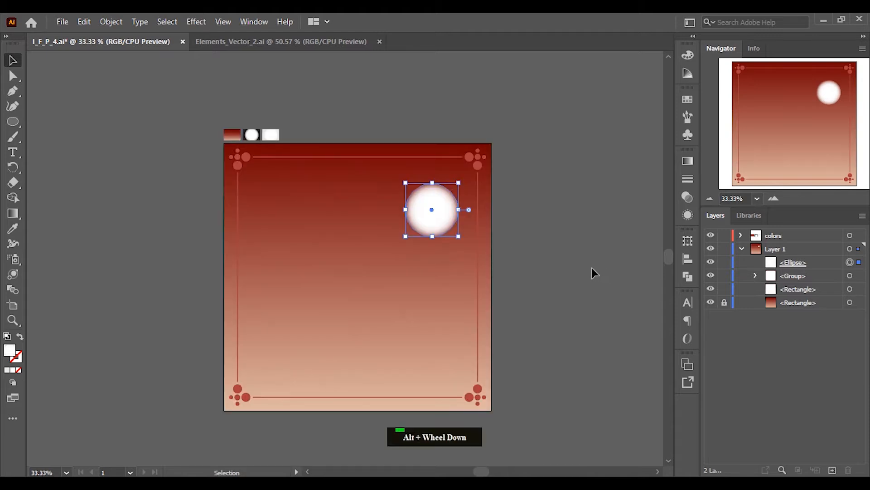
pyautogui.click(502, 292)
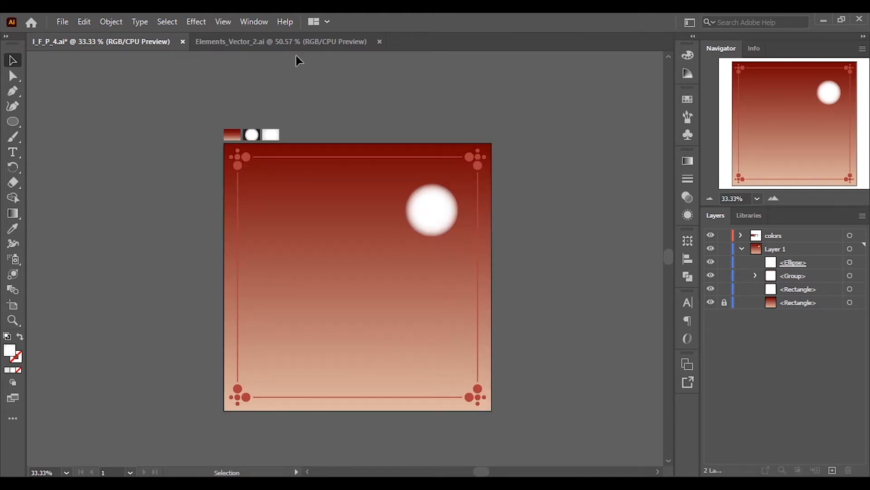
# Step: Bring the round sieve from the Elements_Vector_2 document into the I_F_P_4 design and place it overlapping the white circle's lower left
pyautogui.click(289, 42)
pyautogui.moveTo(709, 260); pyautogui.dragTo(711, 253)
pyautogui.click(445, 214)
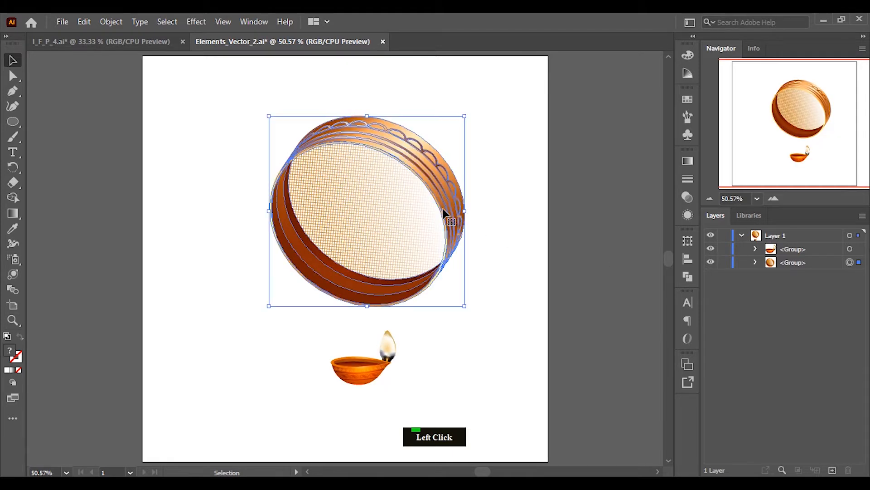
pyautogui.moveTo(451, 220); pyautogui.dragTo(140, 39)
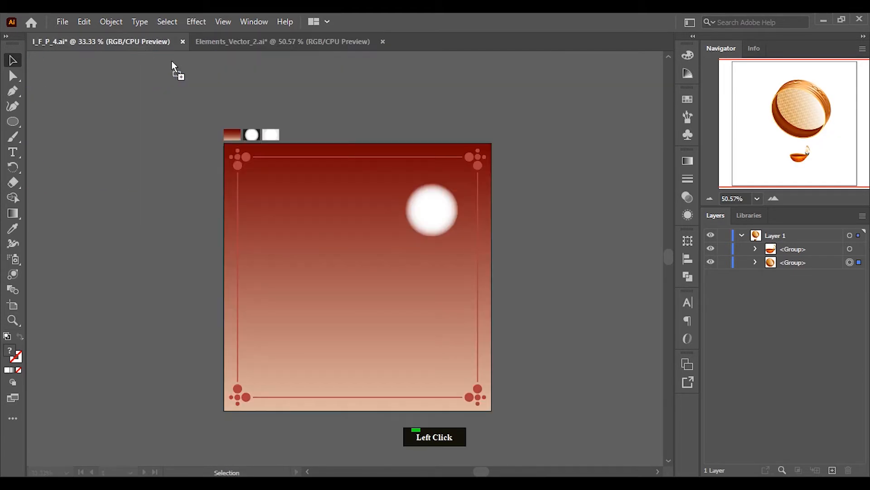
pyautogui.moveTo(393, 254); pyautogui.dragTo(396, 255)
pyautogui.moveTo(402, 314); pyautogui.dragTo(398, 310)
pyautogui.moveTo(333, 253); pyautogui.dragTo(394, 245)
pyautogui.click(508, 280)
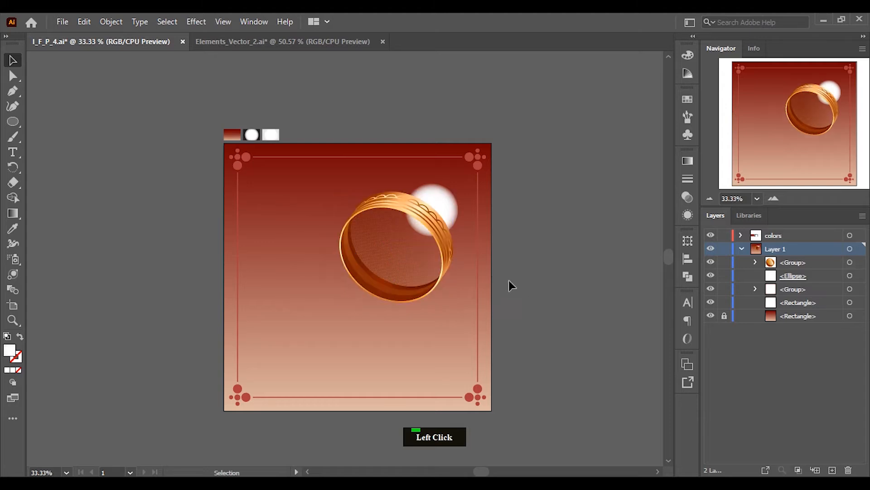
# Step: Bring the oil lamp from the Elements_Vector_2 document into the design and place it inside the sieve's lower rim
pyautogui.click(310, 41)
pyautogui.moveTo(363, 344); pyautogui.dragTo(153, 42)
pyautogui.moveTo(376, 286); pyautogui.dragTo(376, 287)
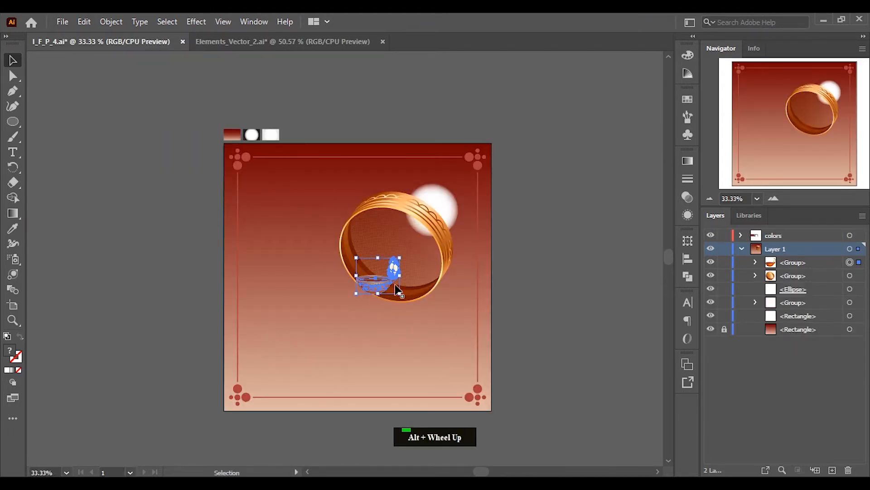
pyautogui.scroll(2, 383, 295)
pyautogui.moveTo(356, 276); pyautogui.dragTo(399, 303)
pyautogui.scroll(-2, 370, 352)
# Step: Draw a small circle on the background to the left of the sieve
pyautogui.moveTo(14, 120); pyautogui.dragTo(71, 130)
pyautogui.moveTo(296, 286); pyautogui.dragTo(300, 290)
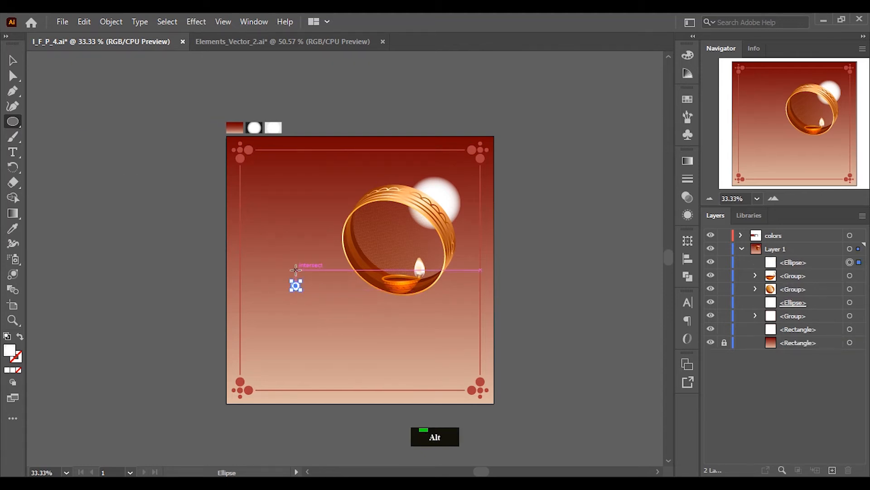
pyautogui.scroll(1, 295, 312)
pyautogui.scroll(2, 295, 313)
pyautogui.click(14, 66)
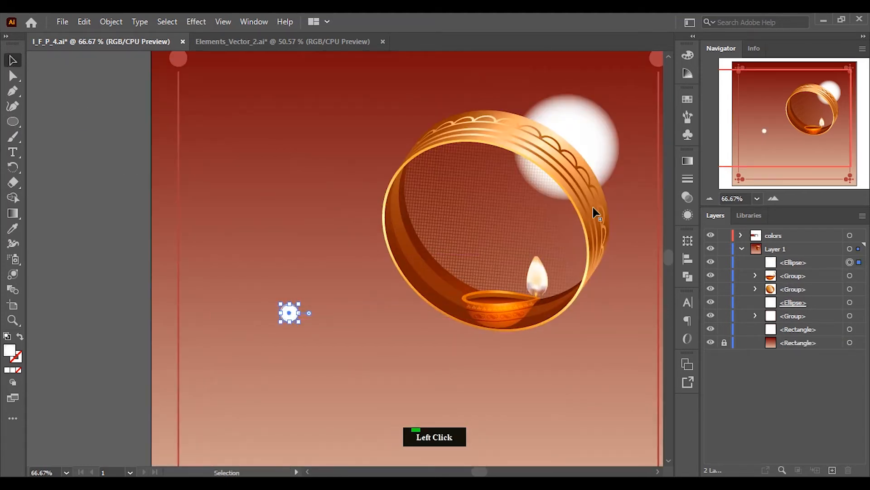
# Step: Fill the small circle with the White, Black gradient, set its midpoint location to 20%, and make it radial
pyautogui.click(685, 162)
pyautogui.click(549, 177)
pyautogui.scroll(1, 471, 213)
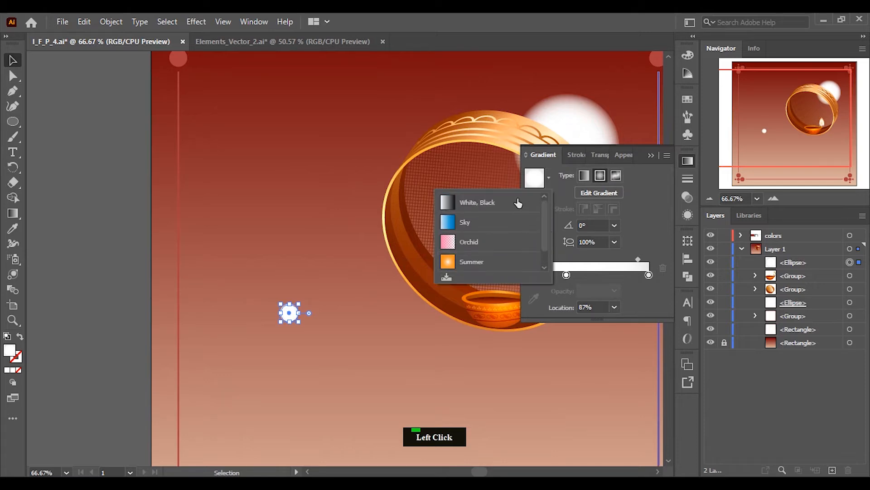
pyautogui.click(472, 200)
pyautogui.click(614, 307)
pyautogui.click(630, 351)
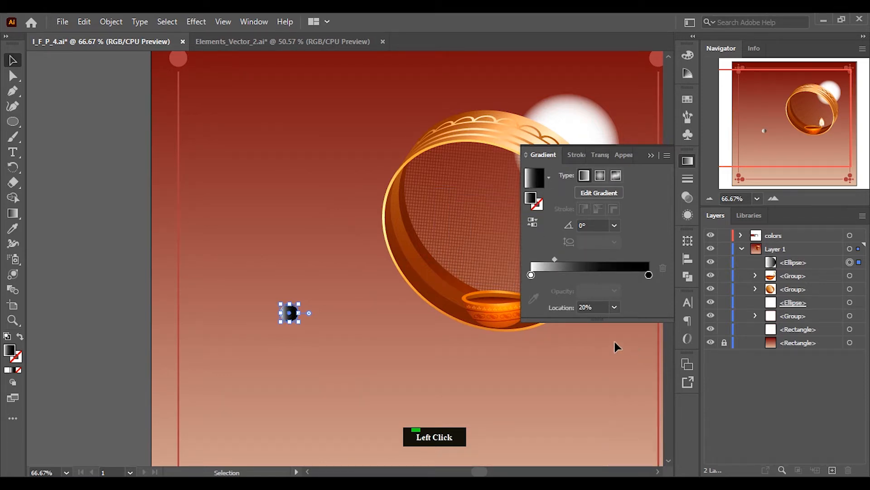
pyautogui.click(600, 175)
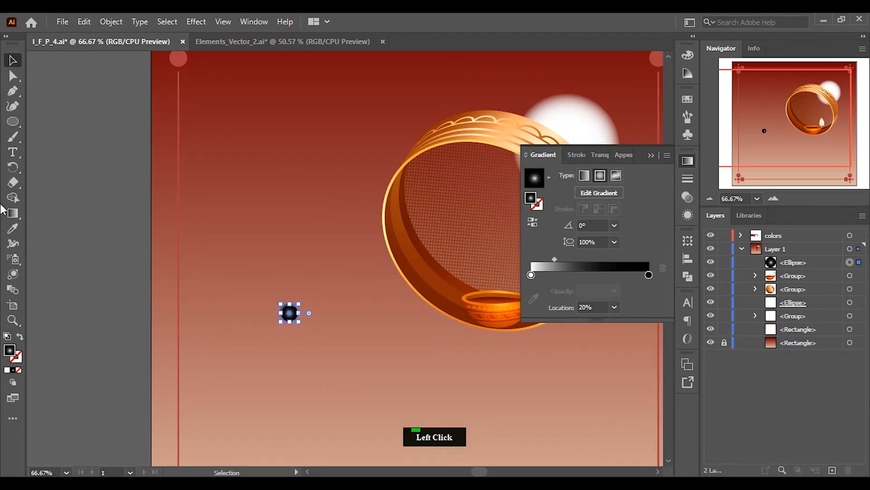
# Step: Add a stop at about 22% to the small circle's gradient and colour it beige sampled from the lower background
pyautogui.click(13, 213)
pyautogui.keyDown('alt'); pyautogui.scroll(2, 279, 297); pyautogui.keyUp('alt')
pyautogui.click(13, 60)
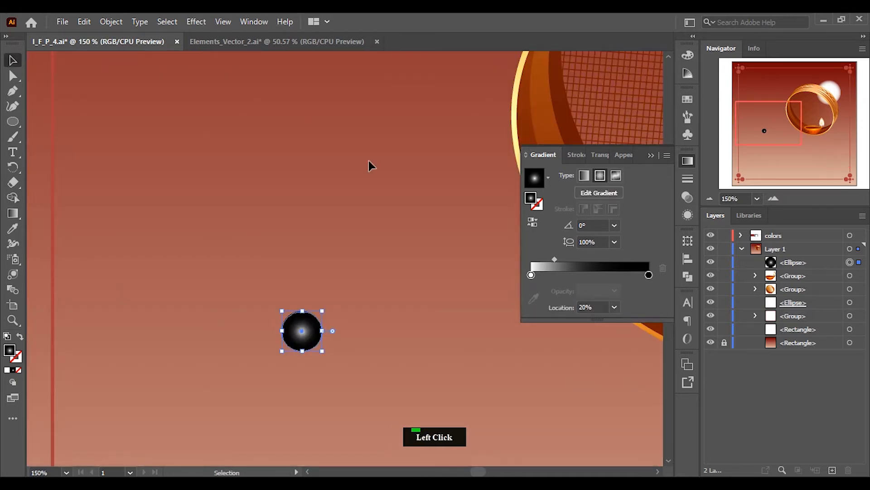
pyautogui.click(561, 277)
pyautogui.doubleClick(557, 275)
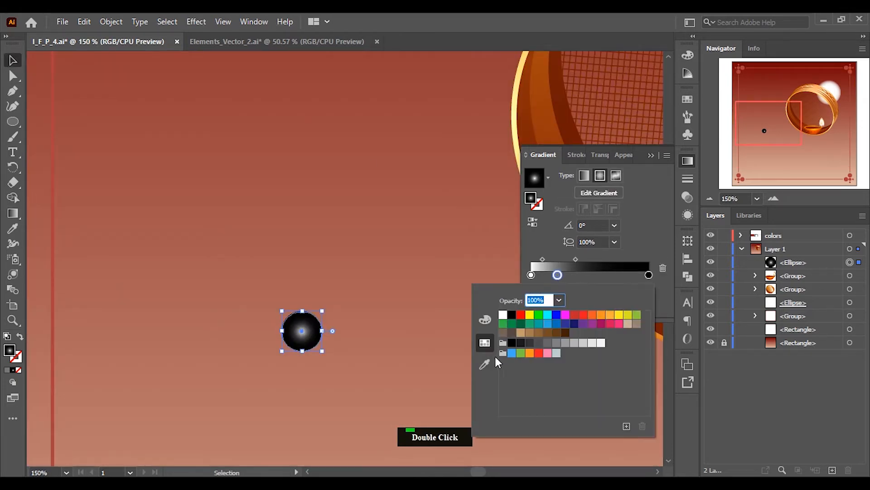
pyautogui.click(485, 363)
pyautogui.scroll(-4, 322, 260)
pyautogui.click(448, 365)
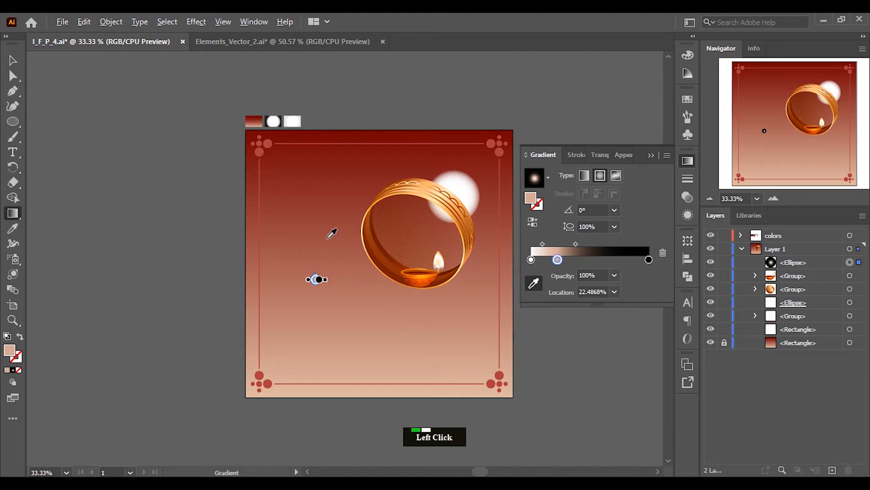
# Step: Add a gradient stop at about 13%, colour it dark red sampled from the upper background, and shift the beige stop closer to it
pyautogui.scroll(2, 314, 287)
pyautogui.keyDown('alt'); pyautogui.scroll(3, 313, 288); pyautogui.keyUp('alt')
pyautogui.doubleClick(548, 261)
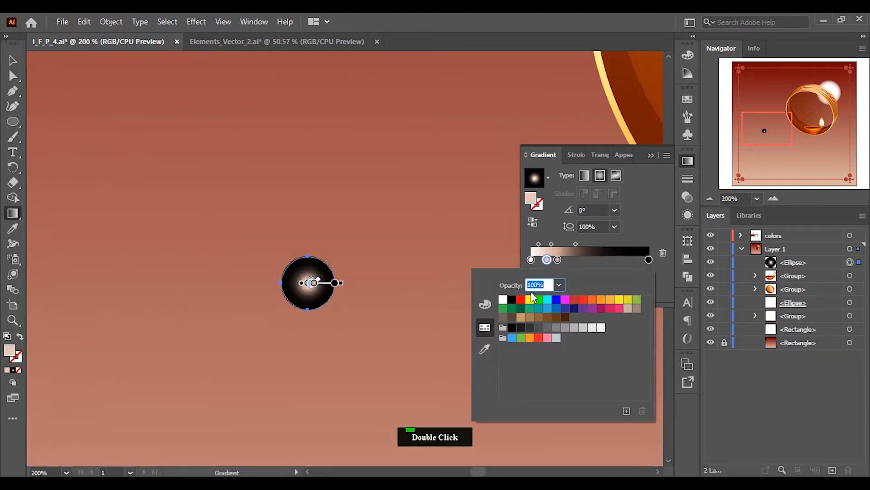
pyautogui.click(485, 359)
pyautogui.keyDown('alt'); pyautogui.scroll(-2, 383, 319); pyautogui.keyUp('alt')
pyautogui.keyDown('alt'); pyautogui.scroll(-5, 391, 277); pyautogui.keyUp('alt')
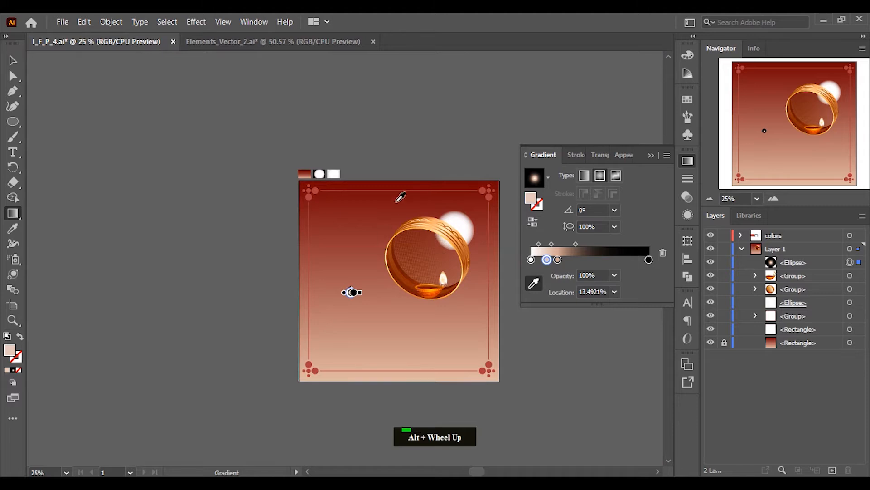
pyautogui.click(400, 196)
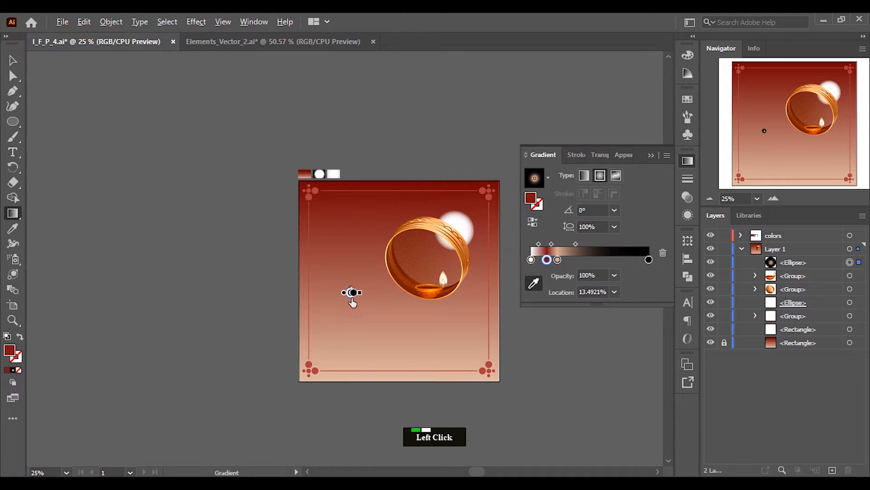
pyautogui.keyDown('alt'); pyautogui.scroll(8, 350, 292); pyautogui.keyUp('alt')
pyautogui.click(12, 61)
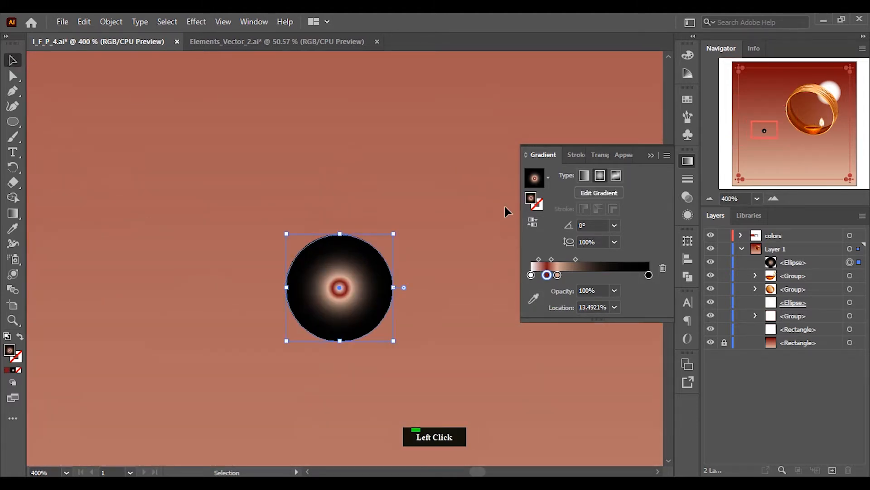
pyautogui.moveTo(557, 275)
pyautogui.mouseDown()
pyautogui.moveTo(564, 278)
pyautogui.moveTo(555, 276)
pyautogui.mouseUp()
# Step: Set the small circle's blending mode to Screen and check the glow at different magnifications
pyautogui.click(690, 194)
pyautogui.click(562, 174)
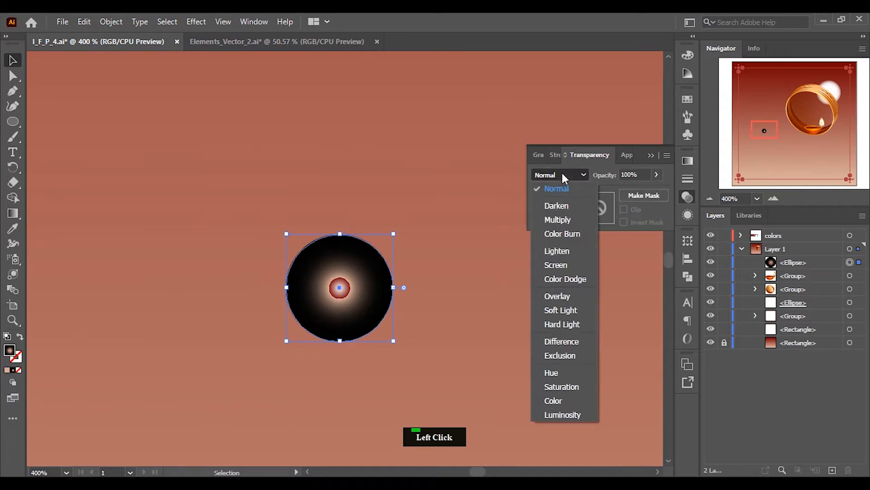
pyautogui.click(564, 264)
pyautogui.click(446, 352)
pyautogui.keyDown('alt'); pyautogui.scroll(2, 340, 288); pyautogui.keyUp('alt')
pyautogui.keyDown('alt'); pyautogui.scroll(-1, 342, 299); pyautogui.keyUp('alt')
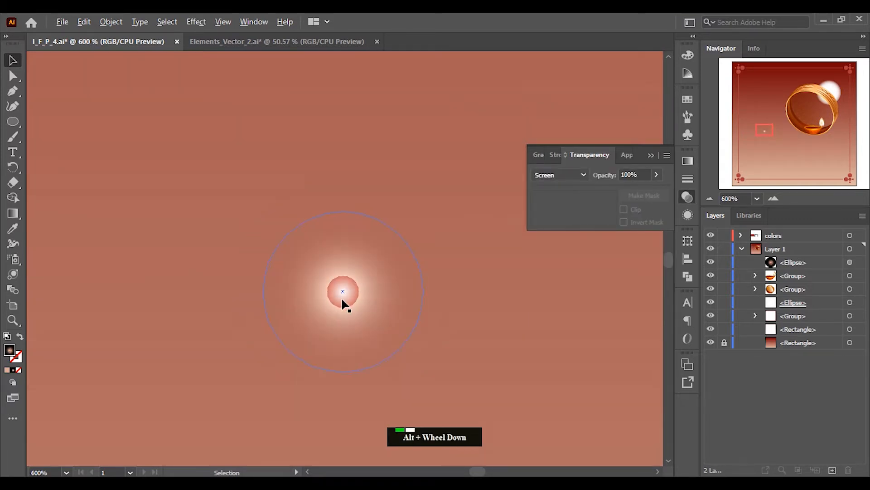
pyautogui.keyDown('alt'); pyautogui.scroll(-6, 342, 298); pyautogui.keyUp('alt')
pyautogui.click(371, 320)
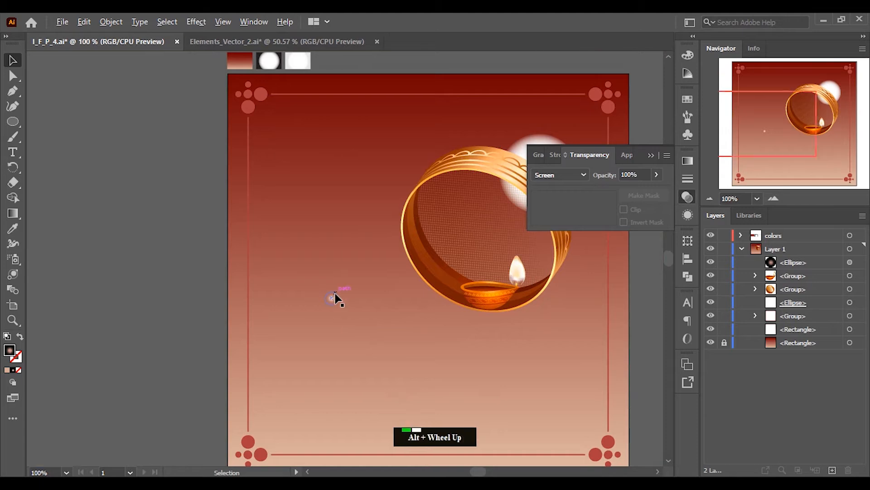
# Step: Spread the small circle's dark red and beige gradient stops apart and set the midpoint between them to 20%
pyautogui.keyDown('alt'); pyautogui.scroll(3, 335, 297); pyautogui.keyUp('alt')
pyautogui.click(337, 318)
pyautogui.click(687, 164)
pyautogui.moveTo(555, 275); pyautogui.dragTo(566, 275)
pyautogui.moveTo(553, 275); pyautogui.dragTo(551, 275)
pyautogui.click(559, 260)
pyautogui.click(615, 308)
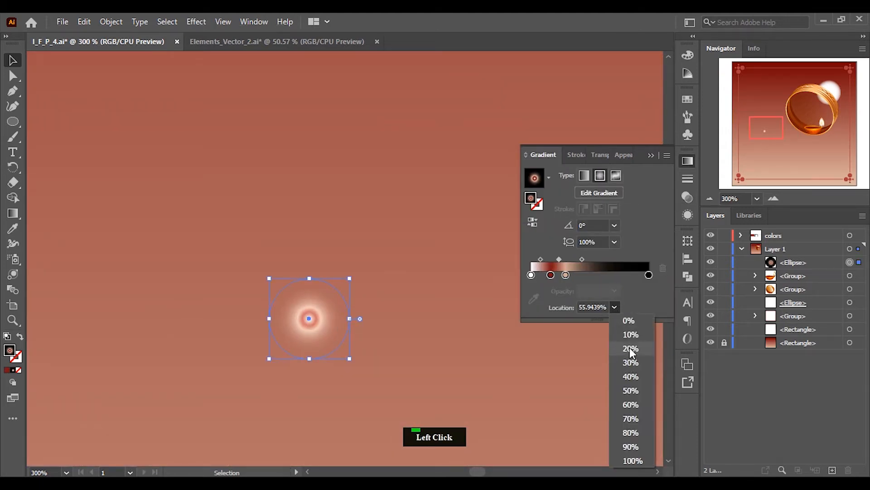
pyautogui.click(631, 347)
# Step: Rearrange the gradient so beige meets dark red at about 16%, and set the selected midpoint's location to 50%
pyautogui.click(566, 275)
pyautogui.moveTo(566, 276); pyautogui.dragTo(549, 276)
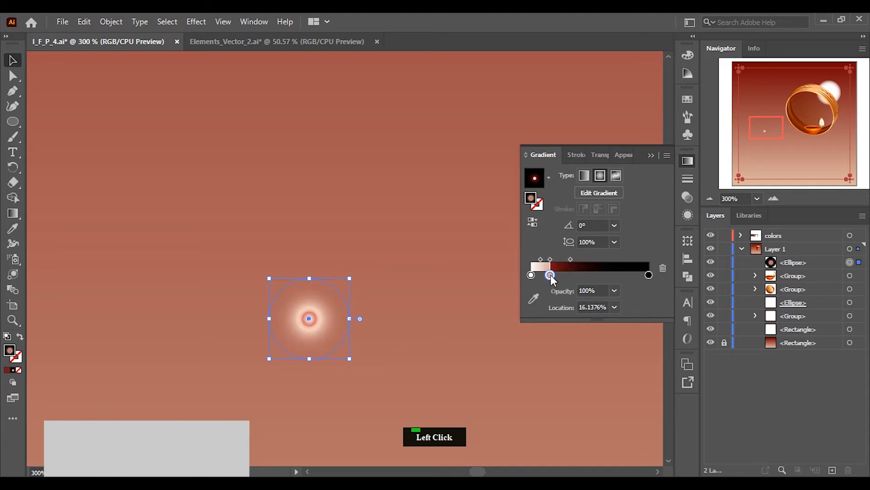
pyautogui.click(336, 352)
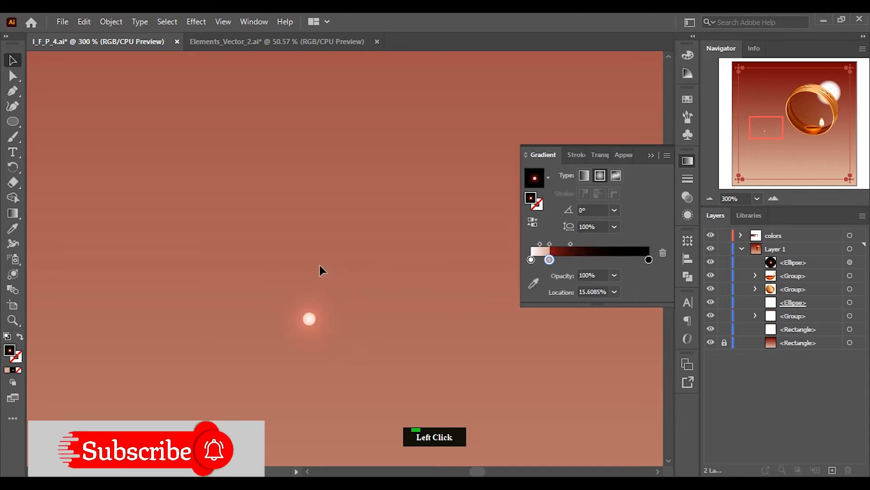
pyautogui.click(317, 316)
pyautogui.click(615, 307)
pyautogui.click(630, 397)
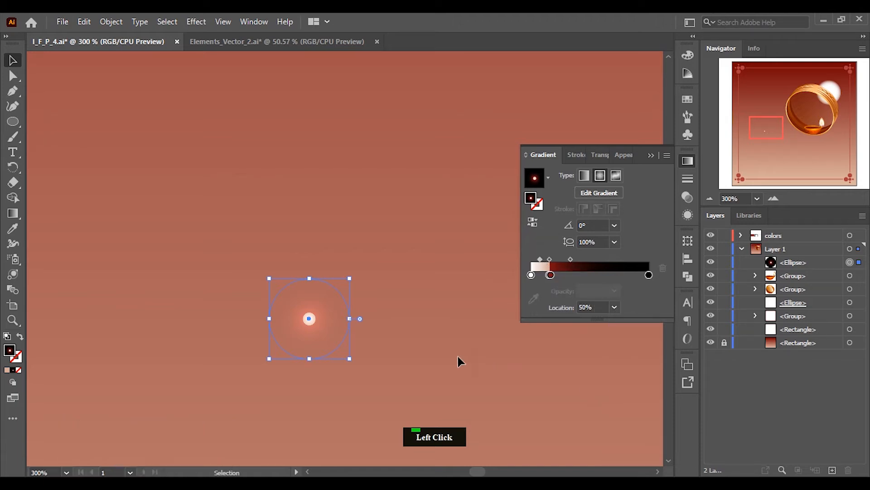
# Step: Move the glowing dot onto the dark red background above the sieve and the white circle
pyautogui.click(436, 353)
pyautogui.scroll(-2, 293, 322)
pyautogui.moveTo(295, 312); pyautogui.dragTo(481, 118)
pyautogui.scroll(3, 488, 115)
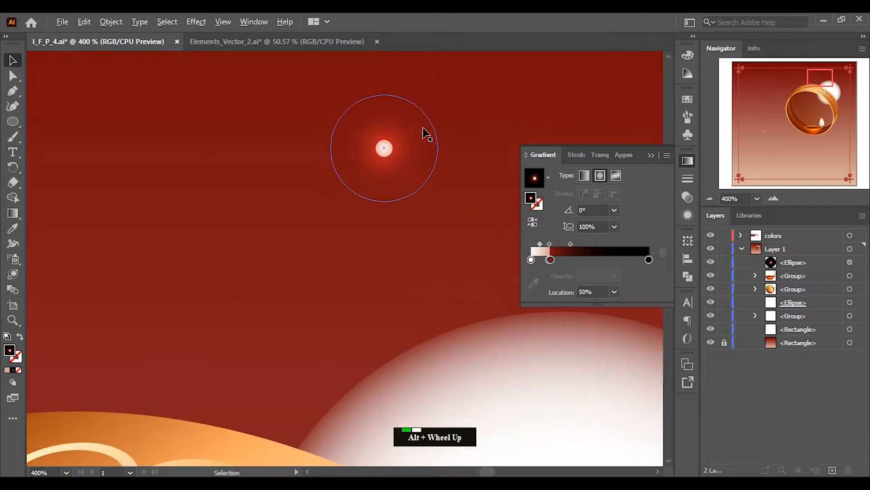
# Step: Scatter copies of the glowing dot around and inside the sieve and around the white circle
pyautogui.scroll(-4, 256, 179)
pyautogui.scroll(-2, 374, 131)
pyautogui.scroll(1, 347, 154)
pyautogui.click(334, 147)
pyautogui.moveTo(340, 154); pyautogui.dragTo(416, 287)
pyautogui.click(351, 138)
pyautogui.moveTo(417, 287); pyautogui.dragTo(446, 255)
pyautogui.moveTo(445, 254); pyautogui.dragTo(438, 176)
pyautogui.moveTo(437, 176); pyautogui.dragTo(260, 181)
pyautogui.moveTo(261, 182); pyautogui.dragTo(261, 259)
pyautogui.moveTo(261, 259); pyautogui.dragTo(357, 311)
pyautogui.moveTo(356, 311); pyautogui.dragTo(346, 385)
pyautogui.moveTo(347, 385); pyautogui.dragTo(357, 424)
pyautogui.moveTo(357, 424); pyautogui.dragTo(409, 417)
pyautogui.scroll(-3, 448, 267)
pyautogui.scroll(2, 426, 272)
pyautogui.moveTo(430, 312); pyautogui.dragTo(340, 122)
pyautogui.moveTo(341, 122); pyautogui.dragTo(296, 102)
pyautogui.moveTo(295, 103); pyautogui.dragTo(420, 289)
pyautogui.moveTo(283, 131); pyautogui.dragTo(279, 286)
pyautogui.moveTo(278, 286); pyautogui.dragTo(324, 179)
pyautogui.click(334, 197)
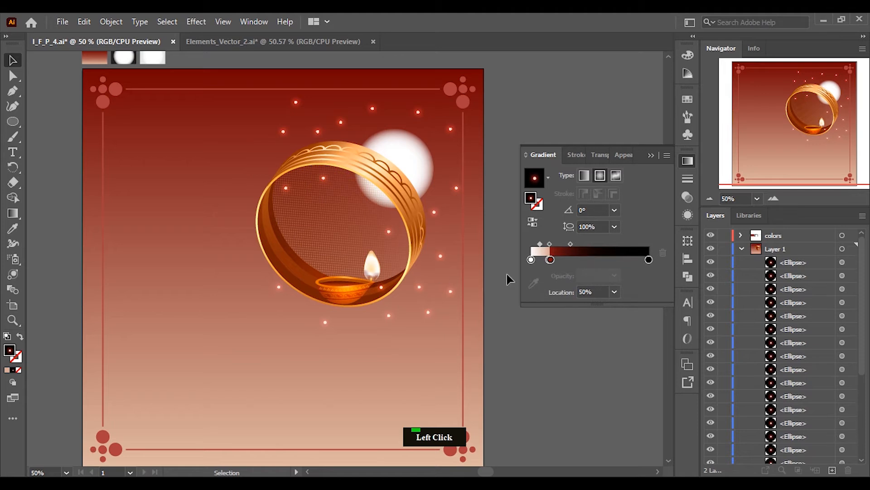
# Step: Reposition the glowing dots along the sieve's right side to even out their spacing
pyautogui.moveTo(456, 186); pyautogui.dragTo(453, 172)
pyautogui.moveTo(440, 256); pyautogui.dragTo(433, 275)
pyautogui.moveTo(447, 244); pyautogui.dragTo(441, 245)
pyautogui.click(446, 297)
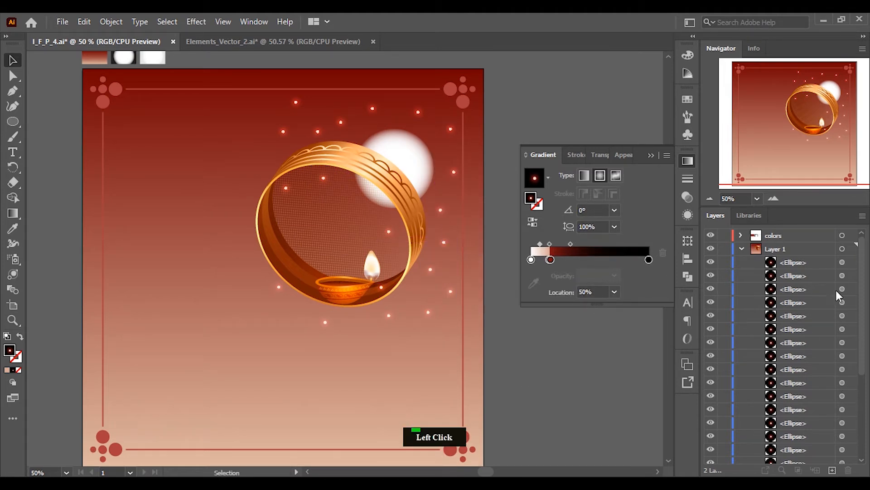
# Step: Group all the glowing dots and expand the group in the layer list
pyautogui.click(851, 248)
pyautogui.moveTo(862, 268); pyautogui.dragTo(861, 381)
pyautogui.keyDown('shift'); pyautogui.click(851, 390); pyautogui.keyUp('shift')
pyautogui.keyDown('shift'); pyautogui.click(851, 404); pyautogui.keyUp('shift')
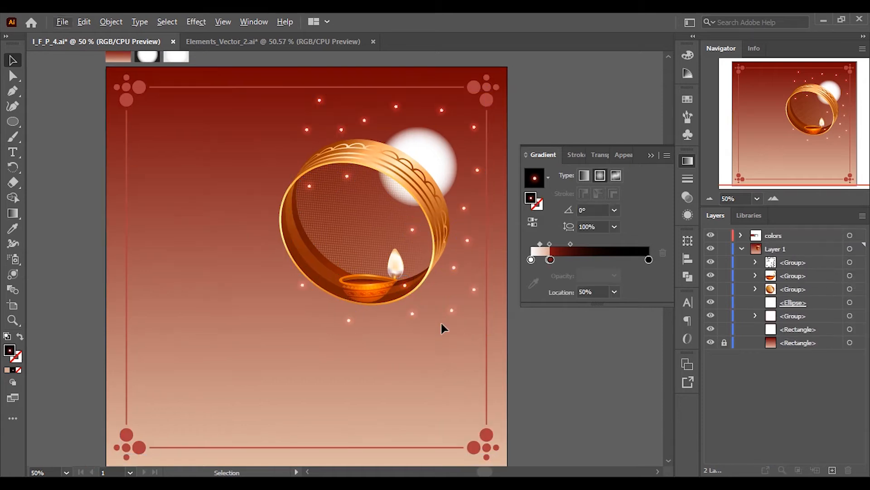
pyautogui.click(474, 288)
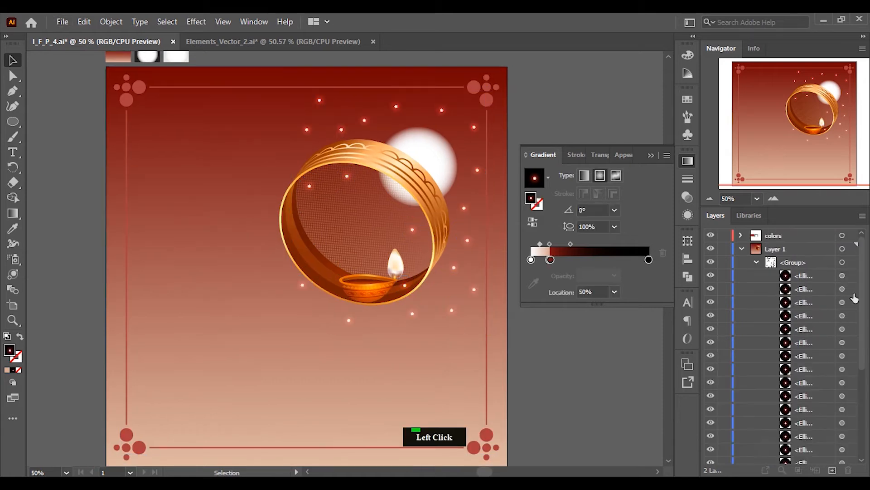
# Step: Move two glowing dots from below and beside the sieve's lower edge to the dark red area above the sieve
pyautogui.moveTo(348, 320); pyautogui.dragTo(284, 147)
pyautogui.moveTo(302, 290); pyautogui.dragTo(274, 101)
pyautogui.scroll(1, 616, 306)
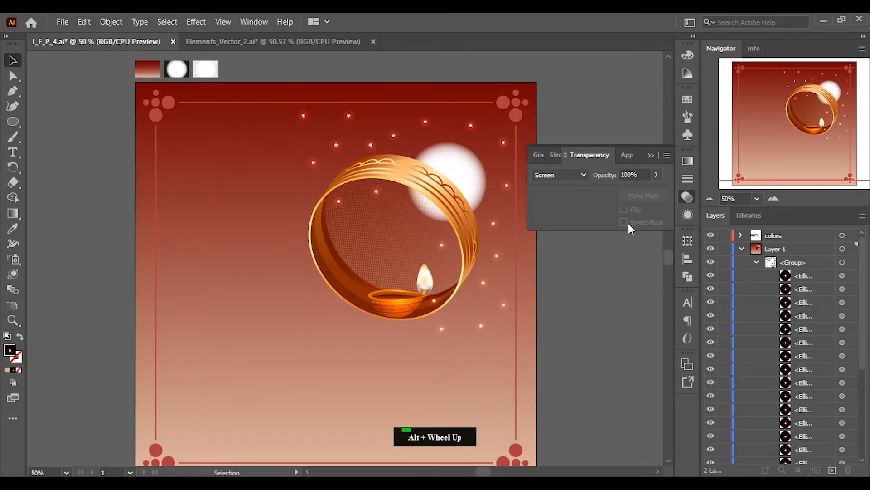
pyautogui.doubleClick(652, 338)
# Step: Collapse the glowing dots group and move it beneath the lamp and sieve groups in the layer stack
pyautogui.click(756, 262)
pyautogui.moveTo(804, 262); pyautogui.dragTo(808, 295)
pyautogui.click(712, 275)
pyautogui.click(712, 276)
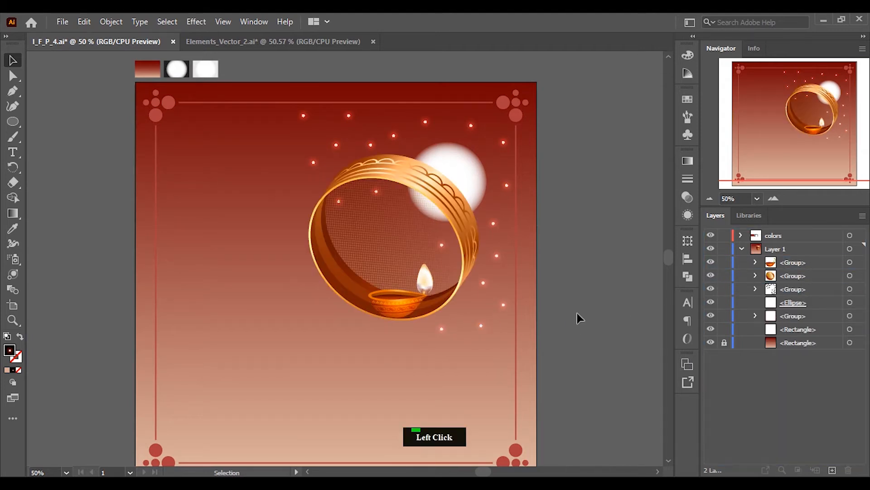
# Step: Reposition the glowing dots near the sieve's lower rim into the sieve's interior, and collapse their group
pyautogui.click(756, 289)
pyautogui.click(849, 385)
pyautogui.click(849, 410)
pyautogui.click(851, 423)
pyautogui.moveTo(440, 306); pyautogui.dragTo(455, 285)
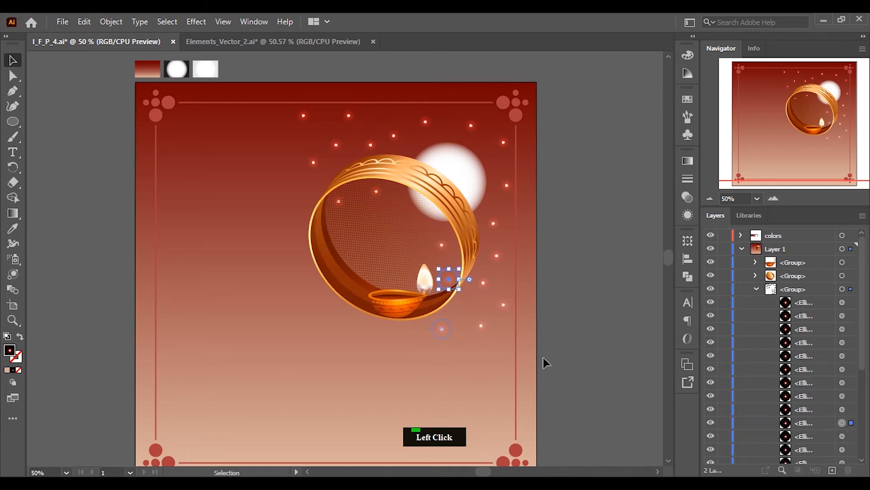
pyautogui.moveTo(443, 336); pyautogui.dragTo(403, 228)
pyautogui.click(842, 409)
pyautogui.moveTo(448, 278); pyautogui.dragTo(364, 225)
pyautogui.click(756, 289)
# Step: Add the text "Happy" at 72 pt in the beige area below and to the left of the sieve
pyautogui.scroll(-2, 495, 233)
pyautogui.click(13, 152)
pyautogui.click(353, 292)
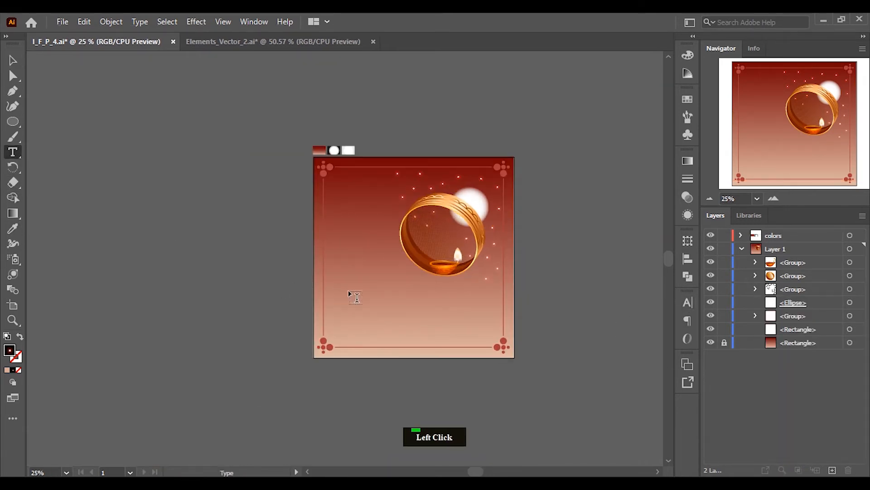
pyautogui.click(688, 301)
pyautogui.click(589, 323)
pyautogui.click(599, 326)
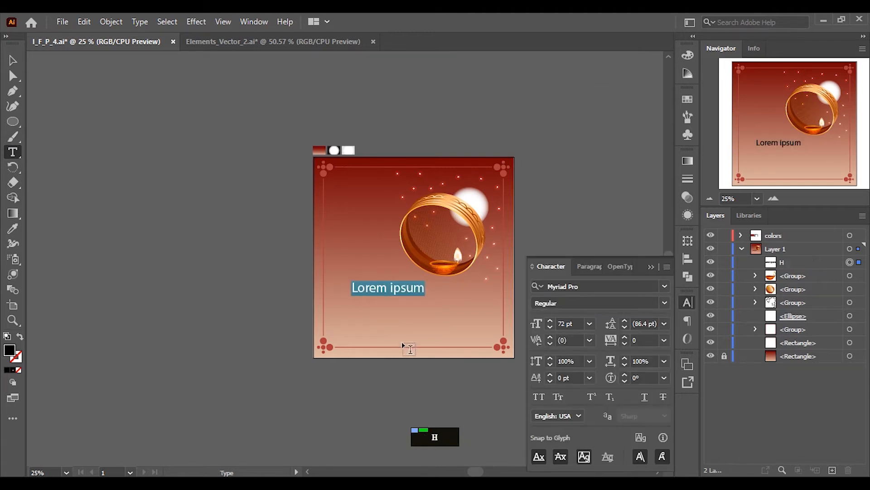
pyautogui.write('Happy')
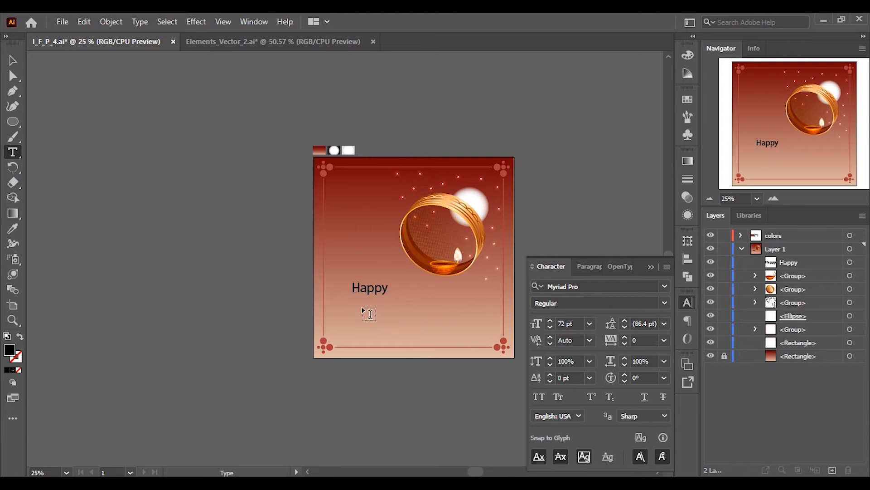
# Step: Add a separate text "Karwa" just below the word "Happy"
pyautogui.click(364, 310)
pyautogui.write('K')
pyautogui.press('capslock')
pyautogui.write('arwa')
pyautogui.click(198, 252)
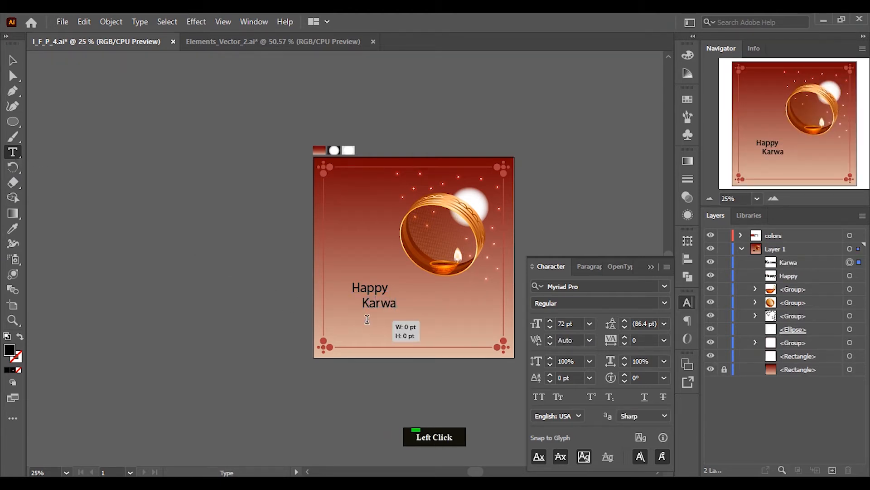
# Step: Add a separate text "Chauth" just below the word "Karwa"
pyautogui.click(368, 319)
pyautogui.press('capslock')
pyautogui.write('C')
pyautogui.press('capslock')
pyautogui.write('hauth')
pyautogui.click(12, 60)
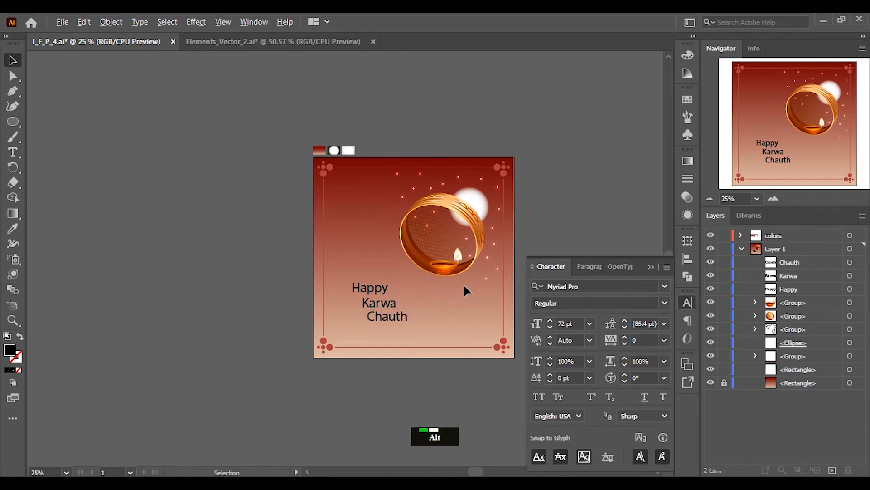
# Step: Change the font of the word "Happy" to Port Lligat Slab
pyautogui.scroll(1, 466, 290)
pyautogui.click(292, 285)
pyautogui.click(665, 286)
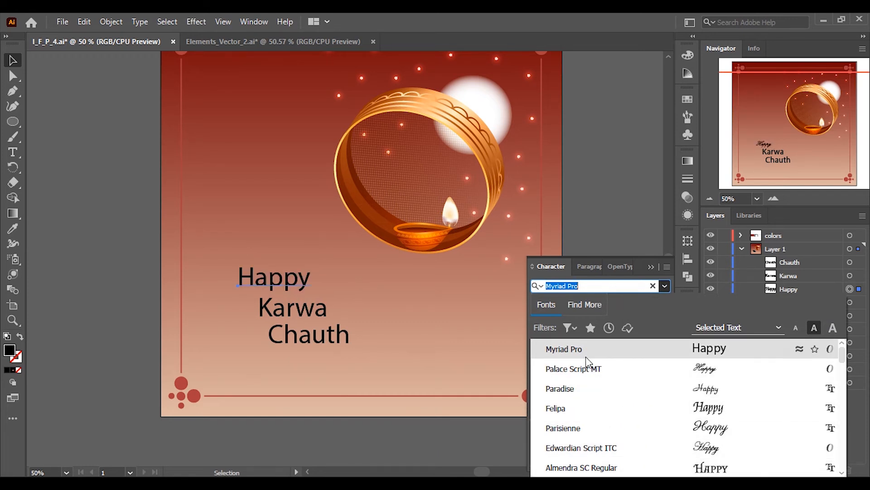
pyautogui.scroll(-2, 589, 390)
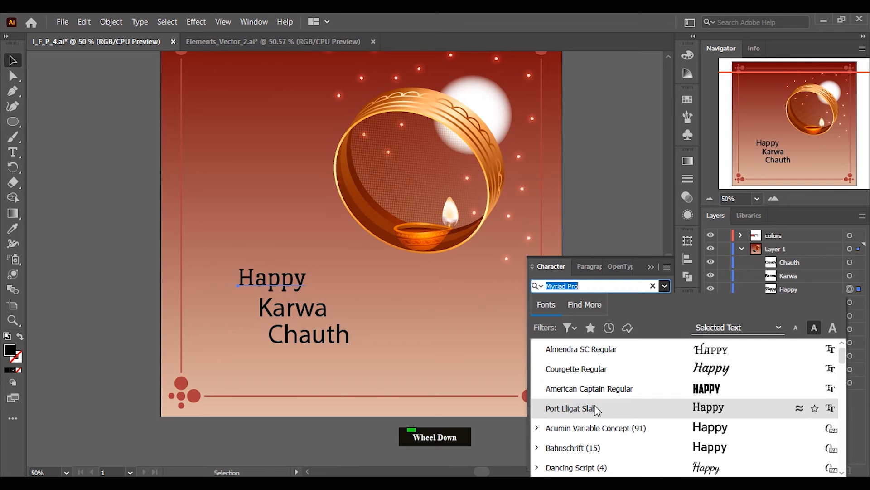
pyautogui.click(595, 408)
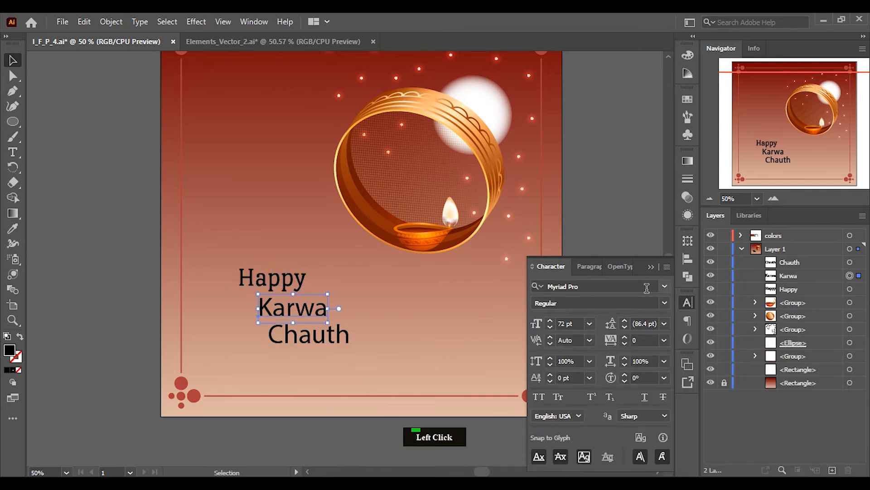
# Step: Change the font of the words "Karwa" and "Chauth" to Edwardian Script ITC
pyautogui.click(645, 287)
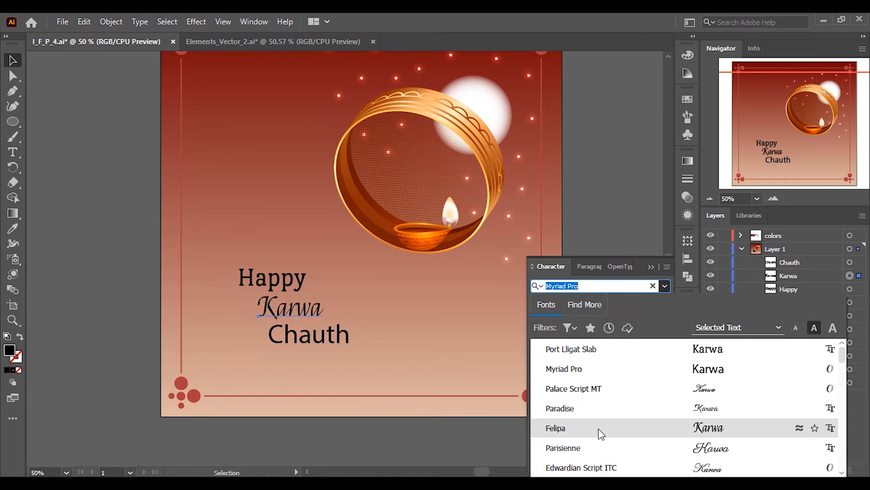
pyautogui.click(645, 287)
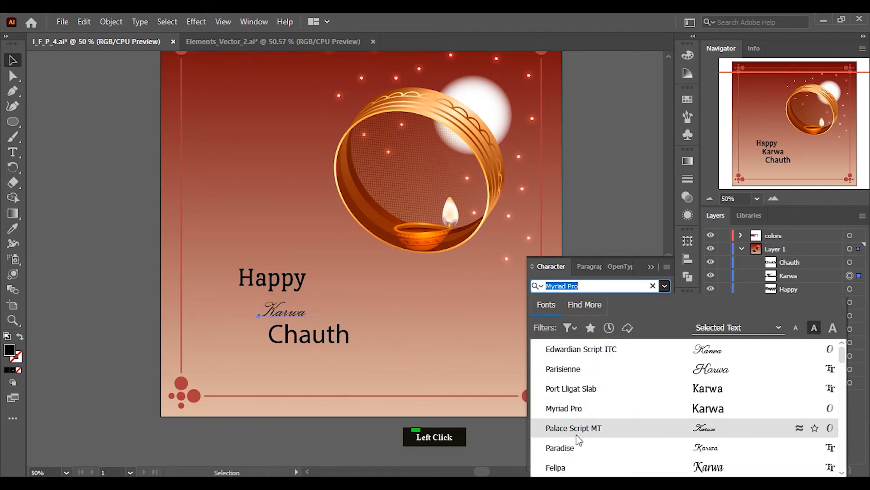
pyautogui.click(589, 350)
pyautogui.click(345, 339)
pyautogui.click(665, 286)
pyautogui.click(585, 377)
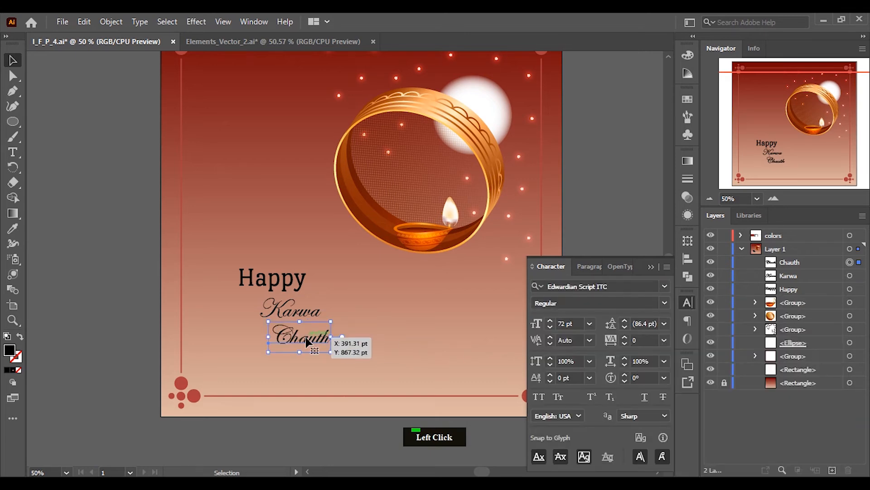
# Step: Reduce the word "Happy" to 36 pt and position it above the word "Karwa"
pyautogui.scroll(1, 347, 323)
pyautogui.click(277, 280)
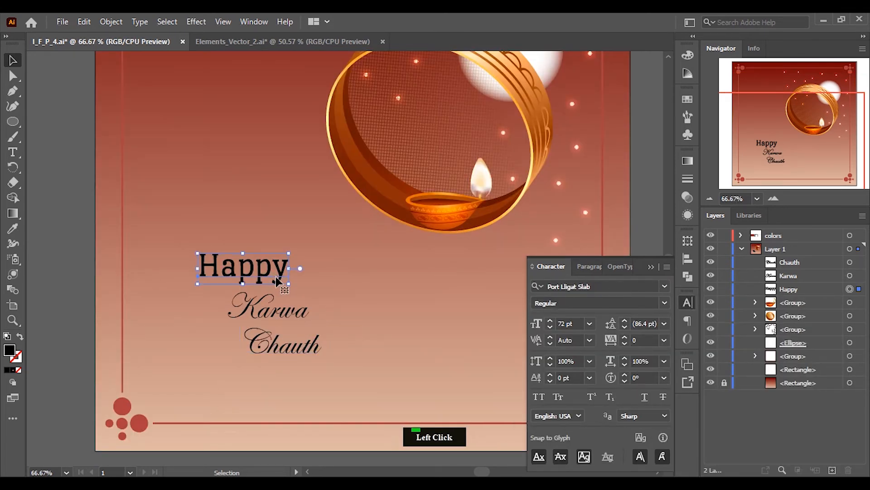
pyautogui.moveTo(351, 281); pyautogui.dragTo(351, 282)
pyautogui.click(589, 324)
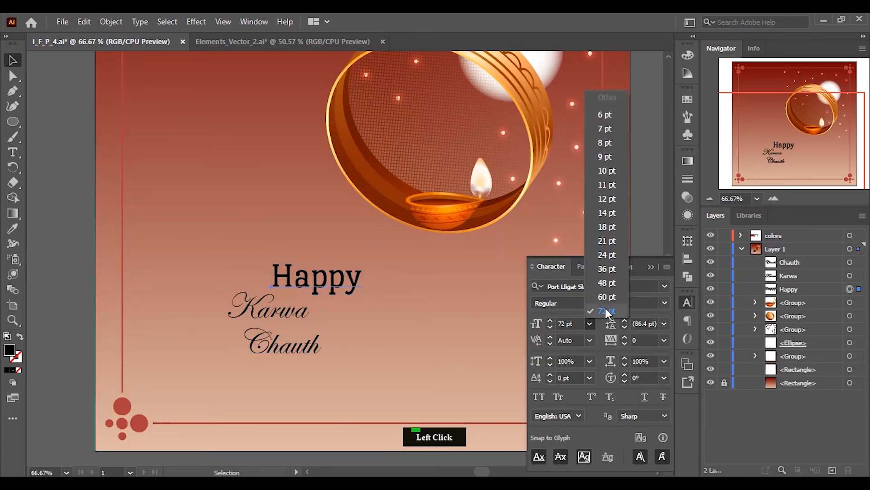
pyautogui.click(606, 269)
pyautogui.moveTo(306, 290); pyautogui.dragTo(329, 257)
# Step: Place "Chauth" beside "Karwa" on one line and enlarge both words to about 104 pt
pyautogui.click(290, 303)
pyautogui.moveTo(305, 344); pyautogui.dragTo(423, 341)
pyautogui.click(278, 305)
pyautogui.keyDown('shift'); pyautogui.click(355, 308); pyautogui.keyUp('shift')
# Step: Set "Happy" to 48 pt and shift the three words toward the artboard's lower-left corner, with "Happy" centred above "Karwa Chauth"
pyautogui.moveTo(318, 259); pyautogui.dragTo(306, 263)
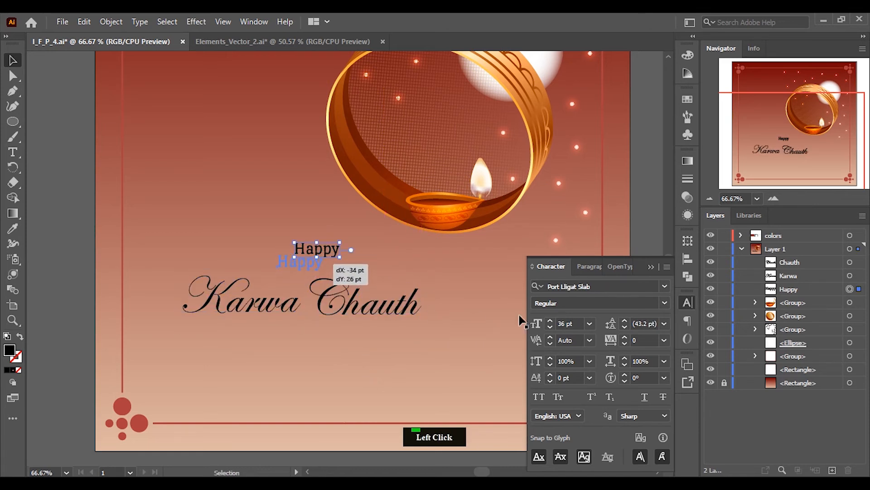
pyautogui.click(590, 323)
pyautogui.click(590, 281)
pyautogui.moveTo(287, 317); pyautogui.dragTo(257, 349)
pyautogui.moveTo(352, 314); pyautogui.dragTo(324, 346)
pyautogui.moveTo(301, 268); pyautogui.dragTo(265, 298)
# Step: Expand "Karwa" and "Chauth" into outlines and colour them with the red sampled from the border
pyautogui.click(267, 347)
pyautogui.keyDown('shift'); pyautogui.click(331, 347); pyautogui.keyUp('shift')
pyautogui.click(111, 22)
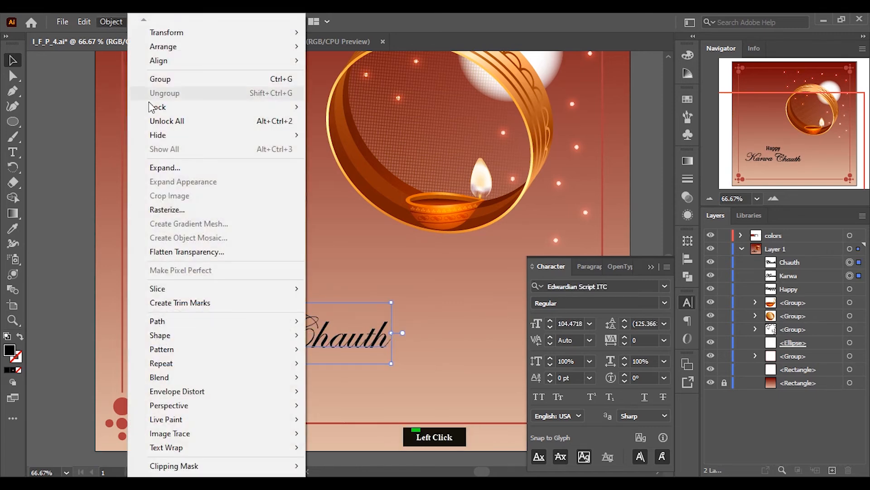
pyautogui.click(175, 174)
pyautogui.click(403, 322)
pyautogui.click(13, 228)
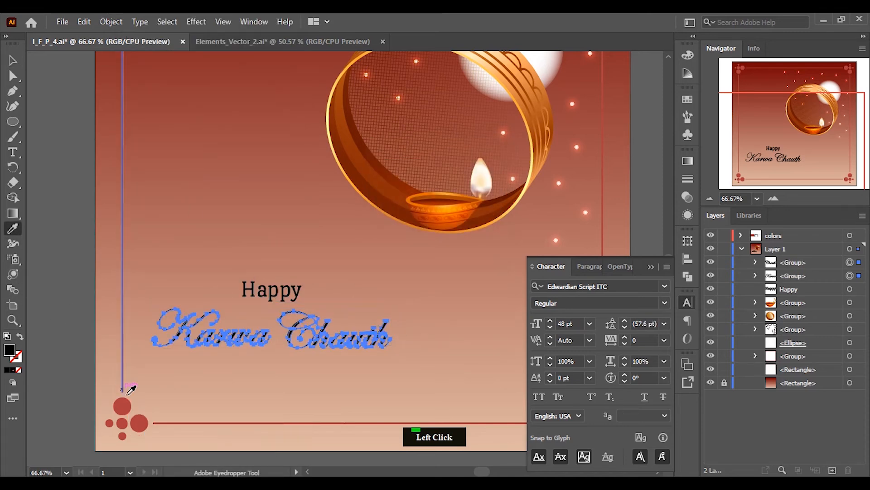
pyautogui.click(14, 59)
# Step: Expand the word "Happy" into outlines and give it the same red as "Karwa Chauth"
pyautogui.click(274, 290)
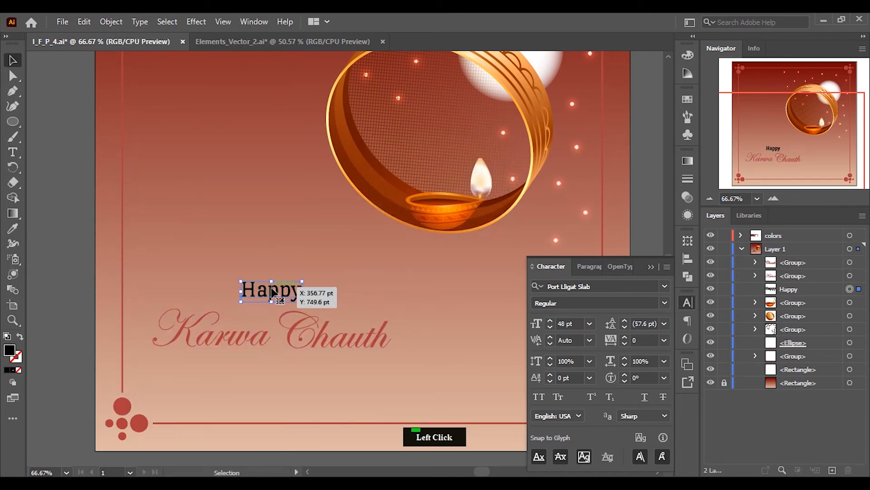
pyautogui.click(108, 17)
pyautogui.click(164, 168)
pyautogui.press('Return')
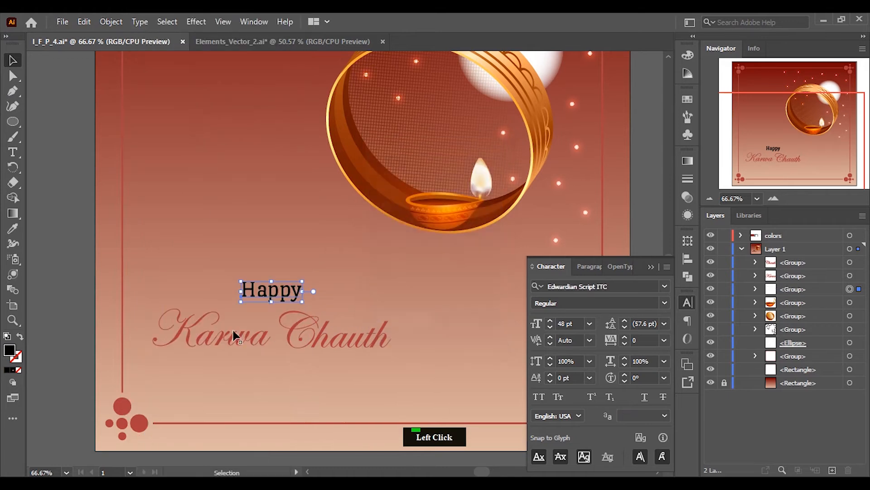
pyautogui.click(13, 228)
pyautogui.press('v')
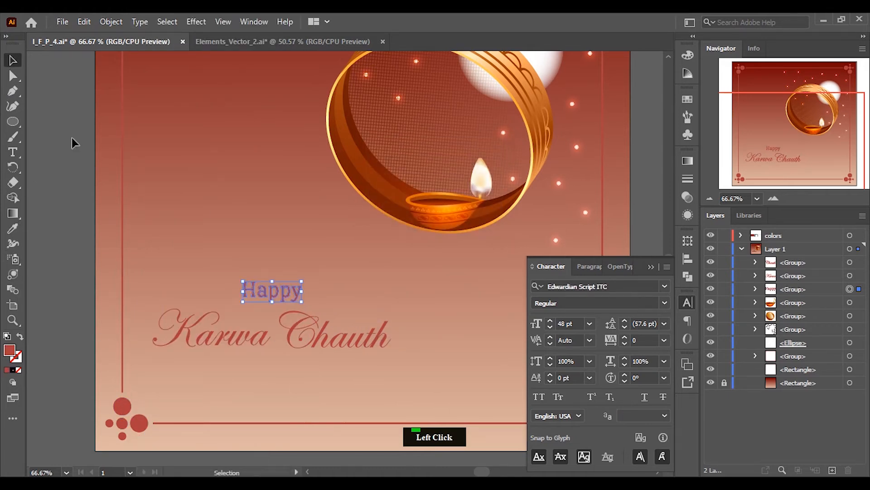
pyautogui.doubleClick(214, 248)
# Step: Create a 2 pt offset path with Miter joins around the word "Karwa"
pyautogui.click(233, 340)
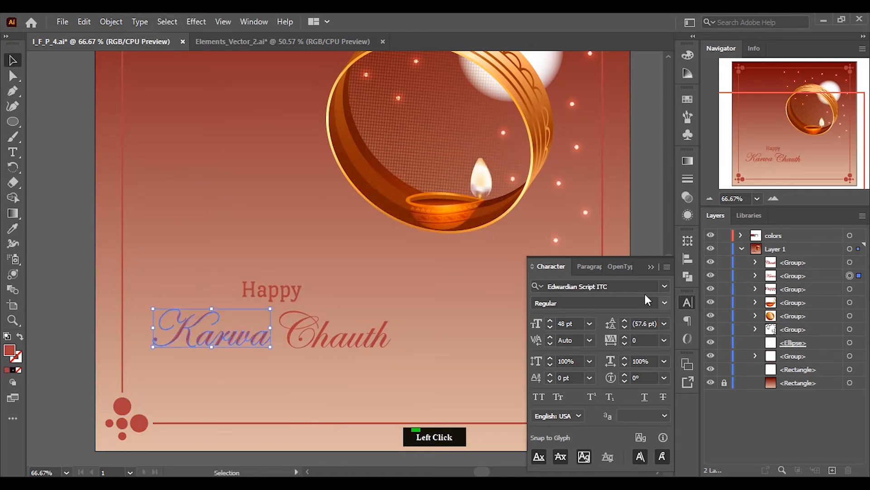
pyautogui.click(651, 267)
pyautogui.click(230, 334)
pyautogui.click(111, 21)
pyautogui.moveTo(236, 323)
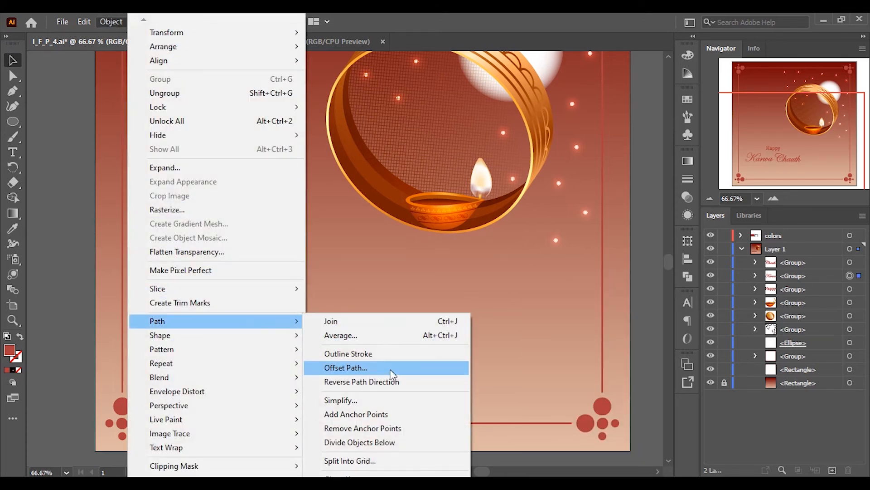
pyautogui.click(391, 368)
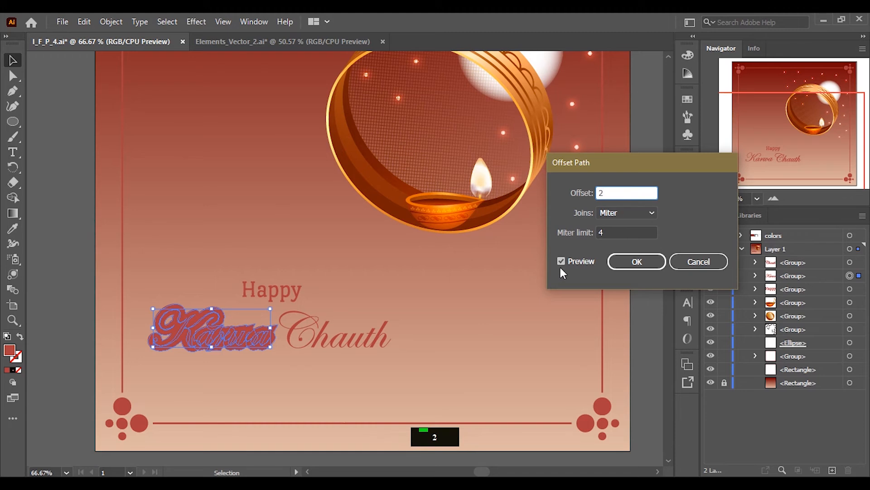
pyautogui.doubleClick(577, 264)
pyautogui.click(640, 261)
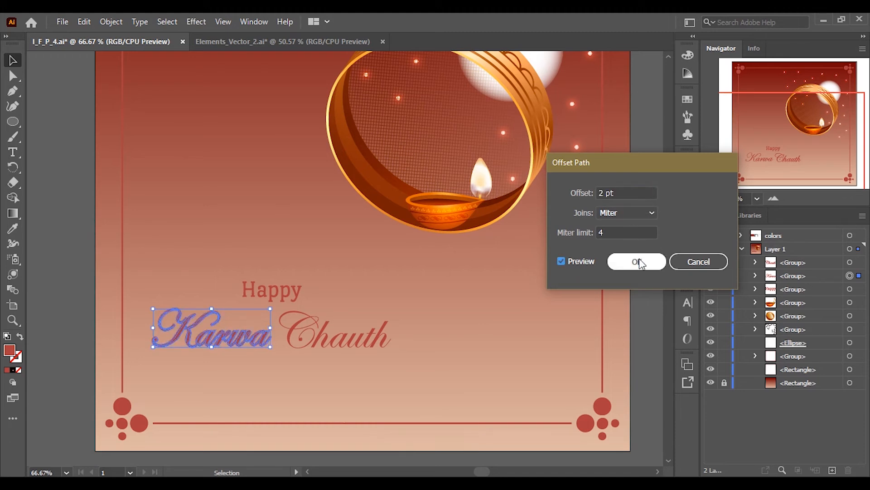
# Step: Group the offset shapes of "Karwa", place the group behind the red lettering and fill it black
pyautogui.hotkey('ctrl', 'g')
pyautogui.click(756, 275)
pyautogui.click(756, 289)
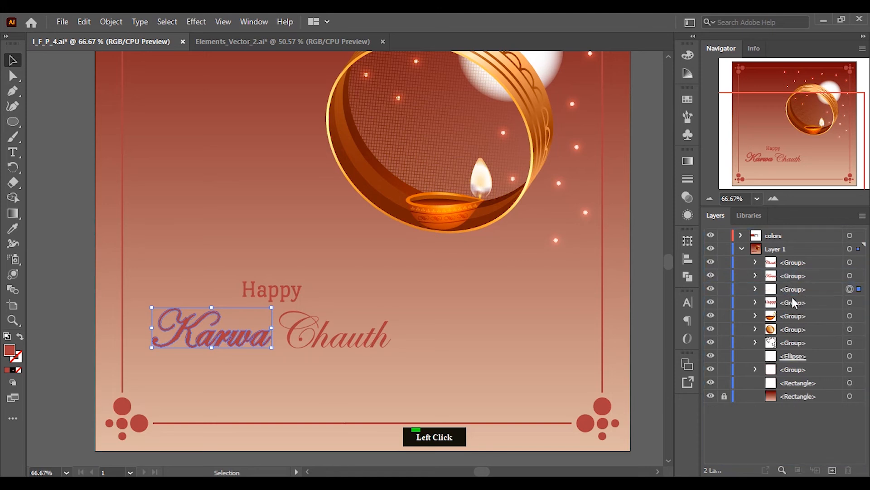
pyautogui.click(686, 100)
pyautogui.click(557, 134)
pyautogui.click(483, 303)
# Step: Create an offset path around the word "Chauth"
pyautogui.click(365, 342)
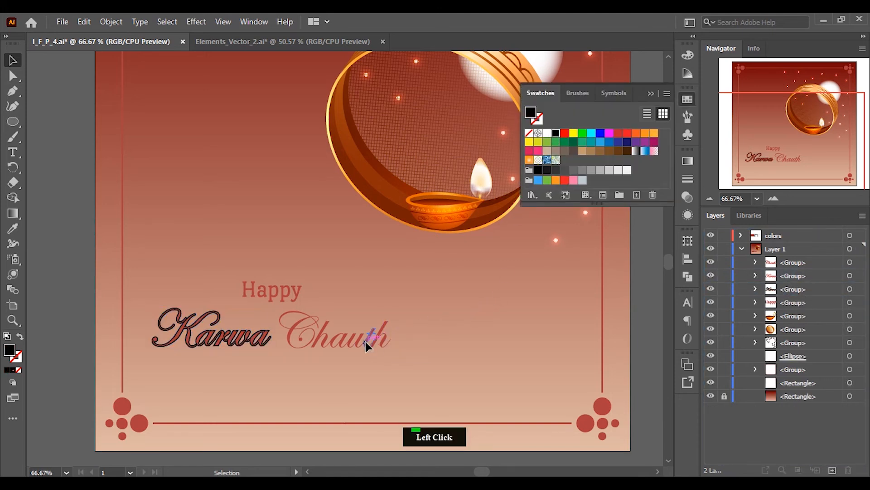
pyautogui.click(111, 22)
pyautogui.moveTo(191, 322)
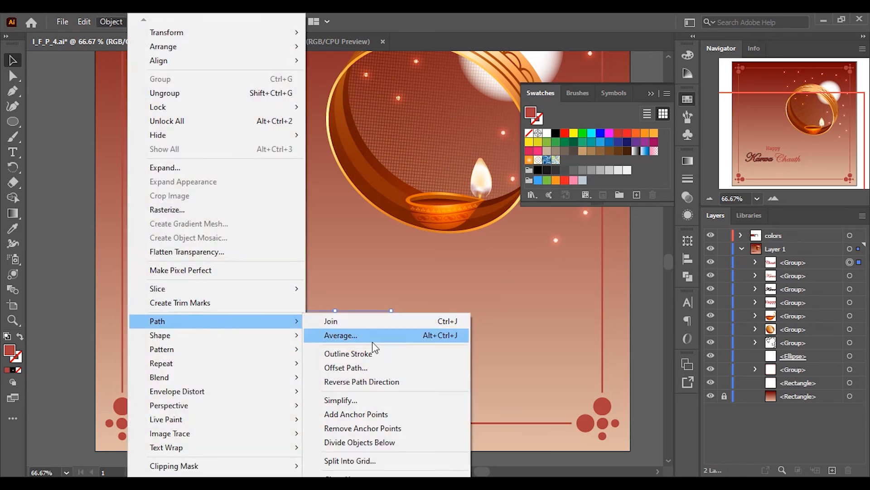
pyautogui.click(358, 364)
pyautogui.click(628, 263)
# Step: Group the offset shapes of "Chauth", place the group behind the red lettering and fill it black
pyautogui.hotkey('ctrl', 'g')
pyautogui.click(793, 289)
pyautogui.click(756, 275)
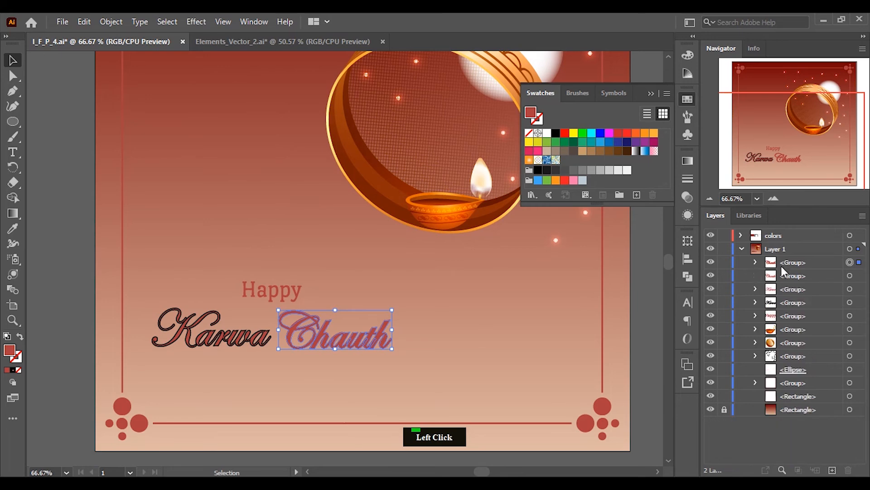
pyautogui.click(480, 301)
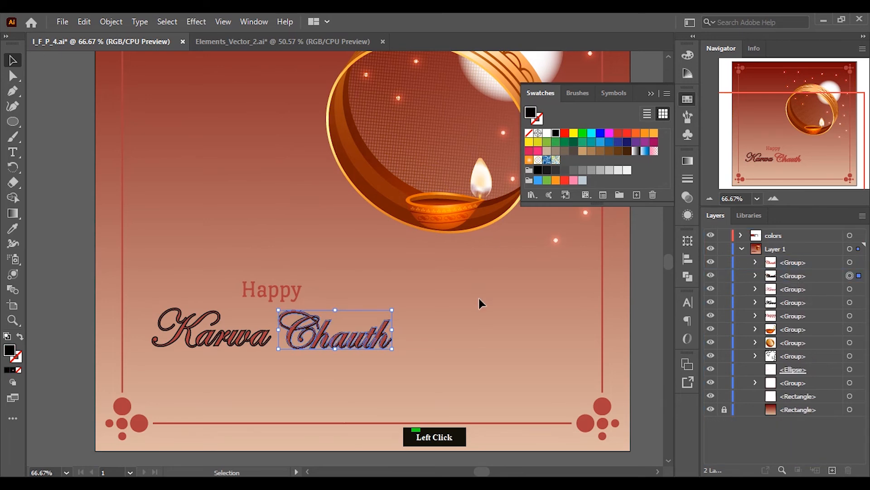
# Step: Create an offset path around the word "Happy"
pyautogui.click(285, 295)
pyautogui.click(111, 23)
pyautogui.moveTo(239, 322)
pyautogui.click(361, 366)
pyautogui.click(637, 262)
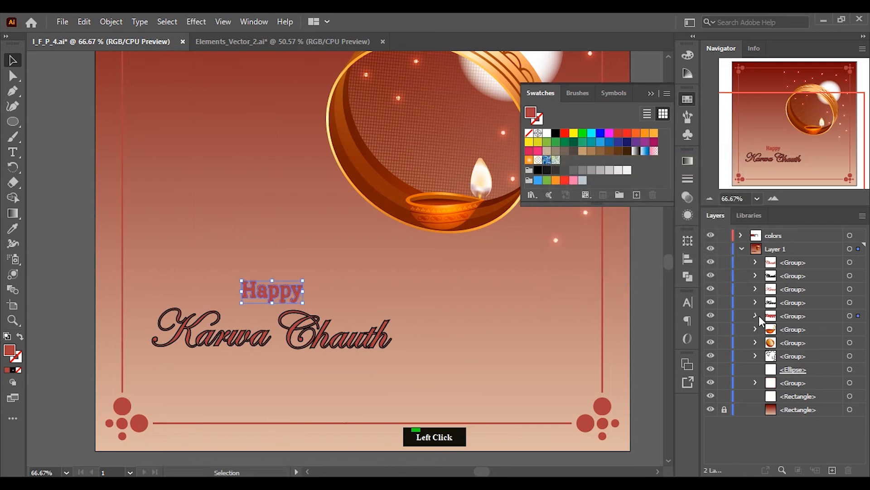
# Step: Group the offset shapes of "Happy", place the group behind the red lettering and fill it black
pyautogui.click(756, 316)
pyautogui.hotkey('ctrl', 'g')
pyautogui.moveTo(804, 343)
pyautogui.mouseDown()
pyautogui.moveTo(798, 309)
pyautogui.moveTo(793, 335)
pyautogui.mouseUp()
pyautogui.click(756, 329)
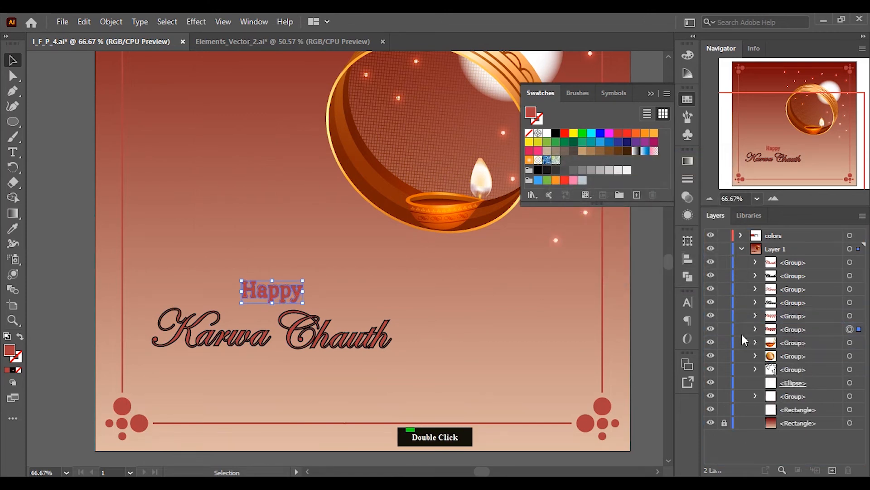
pyautogui.click(555, 133)
pyautogui.click(658, 94)
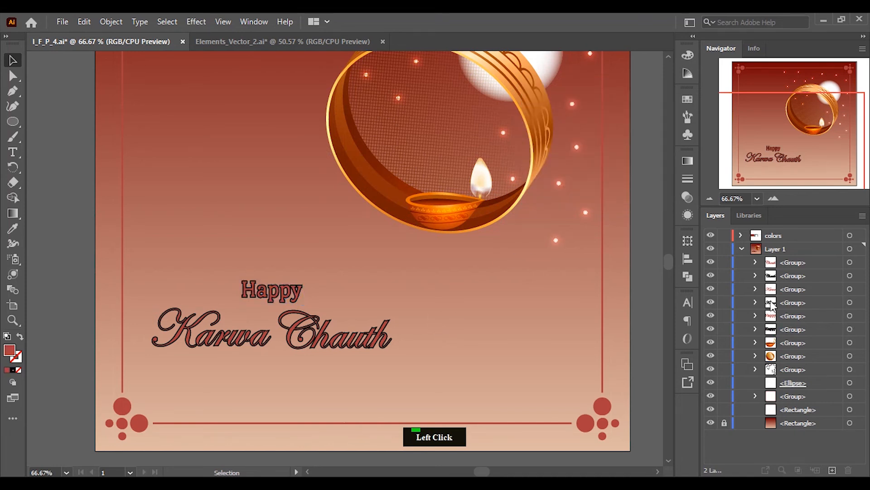
# Step: Group the red lettering of "Happy", "Karwa" and "Chauth" each with its own black outline
pyautogui.keyDown('shift'); pyautogui.click(850, 316); pyautogui.keyUp('shift')
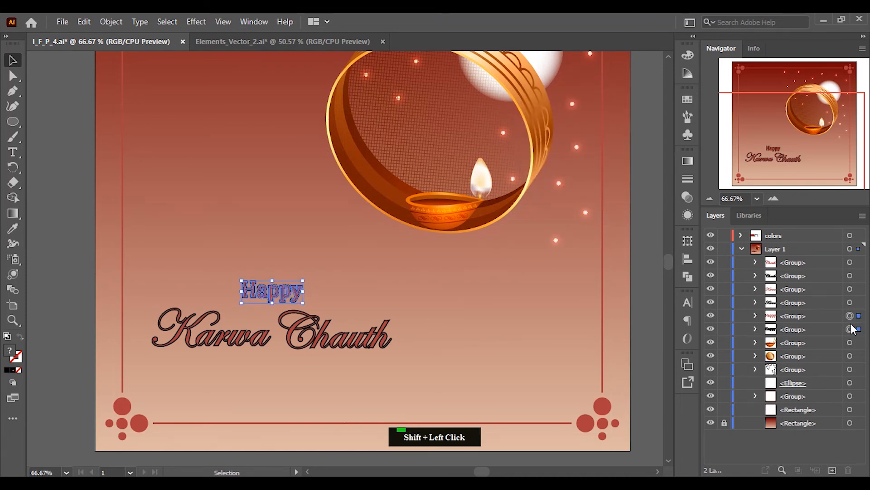
pyautogui.hotkey('ctrl', 'g')
pyautogui.click(850, 289)
pyautogui.keyDown('shift'); pyautogui.click(849, 302); pyautogui.keyUp('shift')
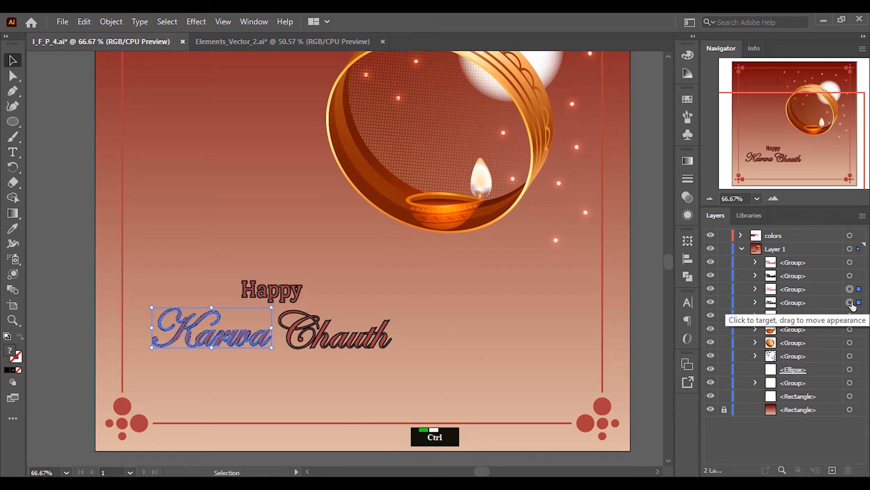
pyautogui.hotkey('ctrl', 'g')
pyautogui.click(850, 262)
pyautogui.keyDown('shift'); pyautogui.click(850, 276); pyautogui.keyUp('shift')
pyautogui.hotkey('ctrl', 'g')
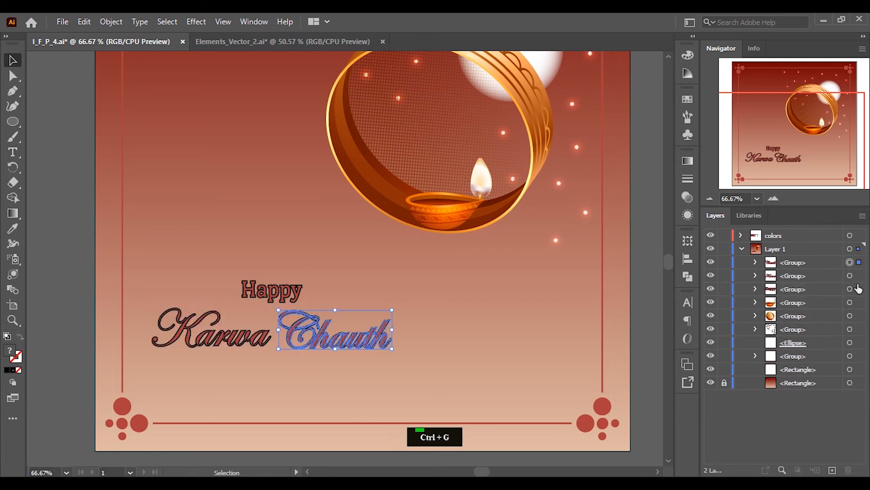
# Step: Align the "Karwa" and "Chauth" groups by their vertical centers and group them together
pyautogui.keyDown('shift'); pyautogui.click(254, 343); pyautogui.keyUp('shift')
pyautogui.click(688, 258)
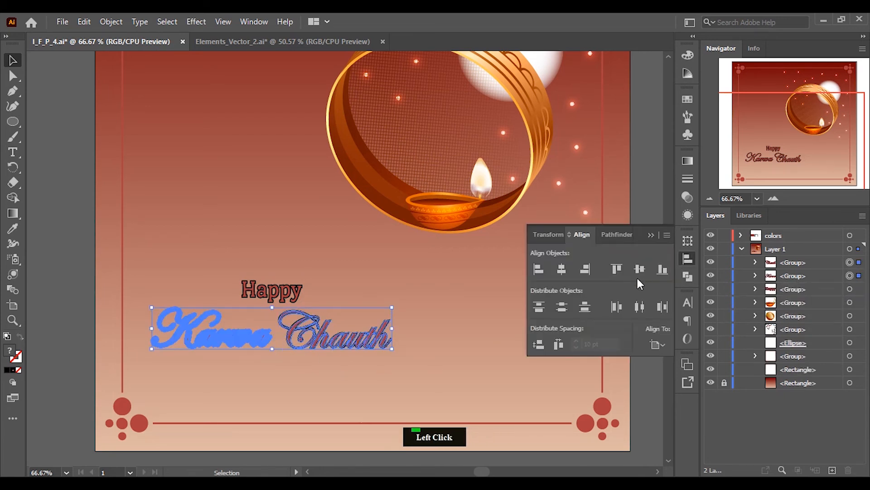
pyautogui.click(639, 271)
pyautogui.click(487, 377)
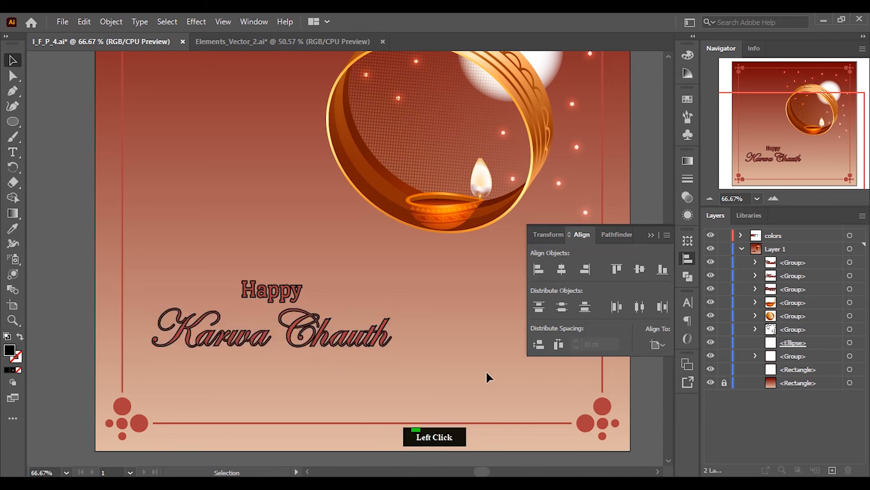
pyautogui.click(850, 276)
pyautogui.keyDown('shift'); pyautogui.click(851, 262); pyautogui.keyUp('shift')
pyautogui.hotkey('ctrl', 'g')
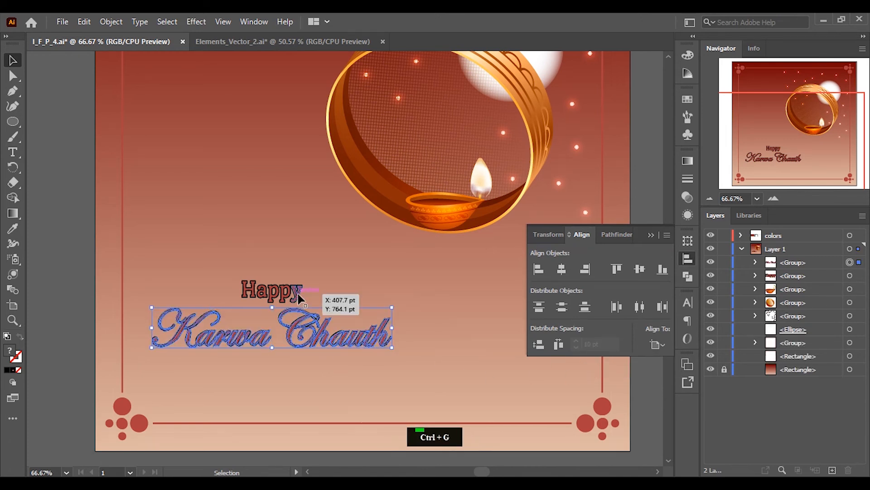
pyautogui.click(285, 299)
pyautogui.moveTo(284, 299)
pyautogui.mouseDown()
pyautogui.moveTo(269, 305)
pyautogui.moveTo(289, 306)
pyautogui.mouseUp()
pyautogui.hotkey('ctrl', 'z')
# Step: Move "Karwa Chauth" down toward the bottom border and place "Happy" closely above it, between the two capitals
pyautogui.click(517, 309)
pyautogui.moveTo(299, 303); pyautogui.dragTo(279, 319)
pyautogui.moveTo(330, 341); pyautogui.dragTo(322, 380)
pyautogui.moveTo(288, 308); pyautogui.dragTo(287, 354)
pyautogui.press('Right')
pyautogui.press('Right')
pyautogui.click(277, 294)
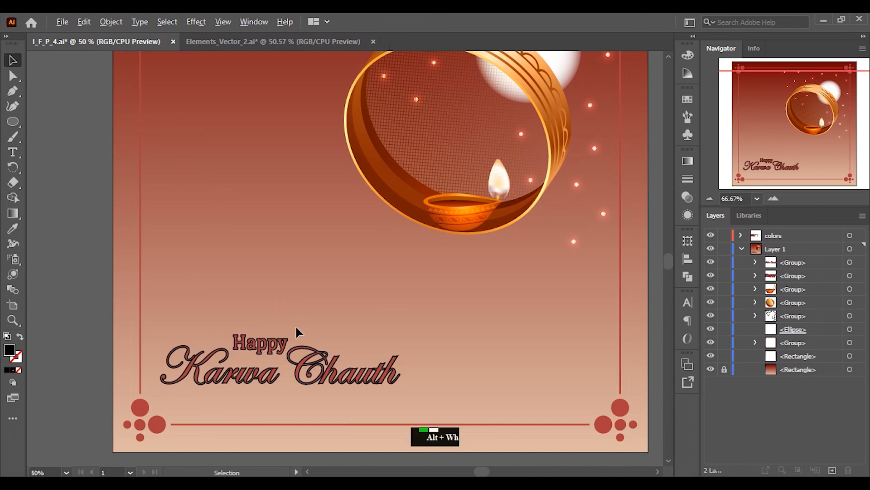
# Step: Group "Happy" with "Karwa Chauth" and center the combined lettering horizontally on the artboard
pyautogui.scroll(-1, 390, 307)
pyautogui.click(854, 276)
pyautogui.keyDown('shift'); pyautogui.click(850, 262); pyautogui.keyUp('shift')
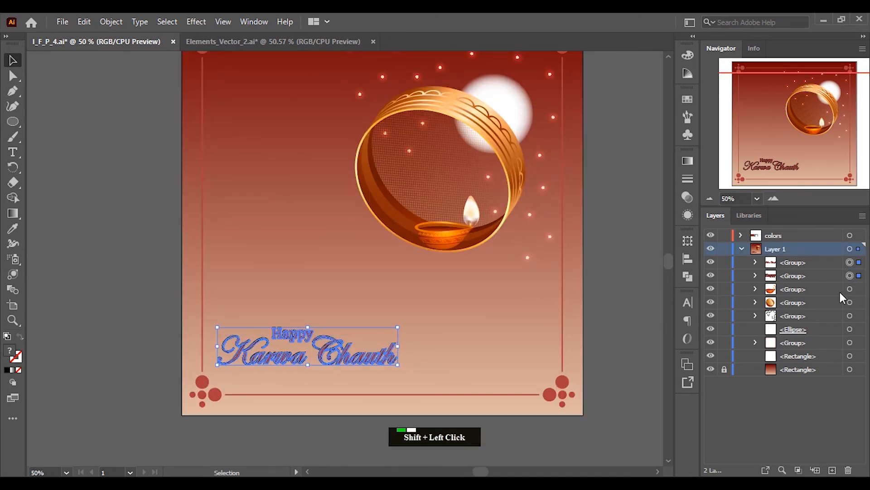
pyautogui.hotkey('ctrl', 'g')
pyautogui.click(692, 261)
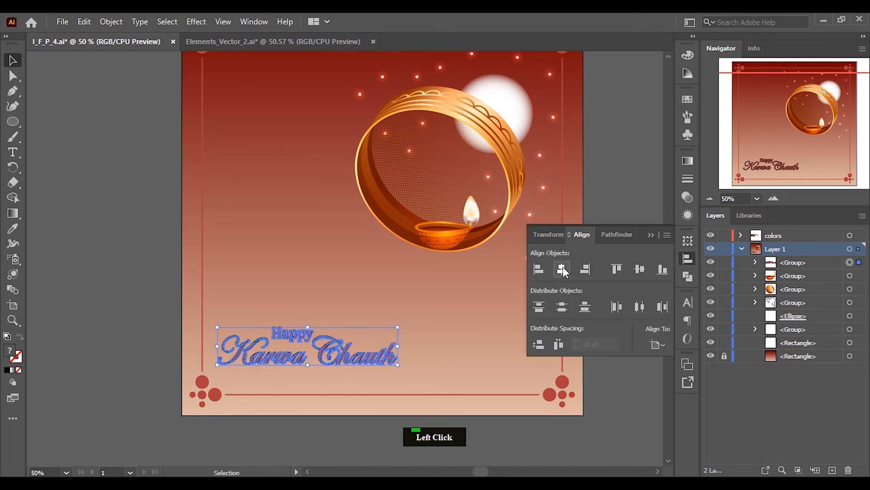
pyautogui.click(561, 269)
pyautogui.click(570, 448)
pyautogui.click(649, 235)
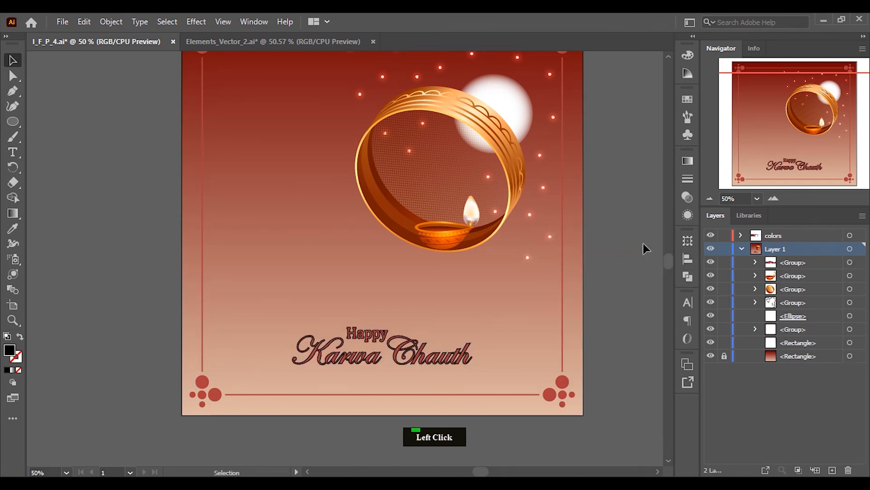
# Step: Switch to the Elements_Vector_2.ai document and hide its lamp and sieve groups
pyautogui.scroll(3, 612, 326)
pyautogui.scroll(-1, 614, 325)
pyautogui.click(750, 412)
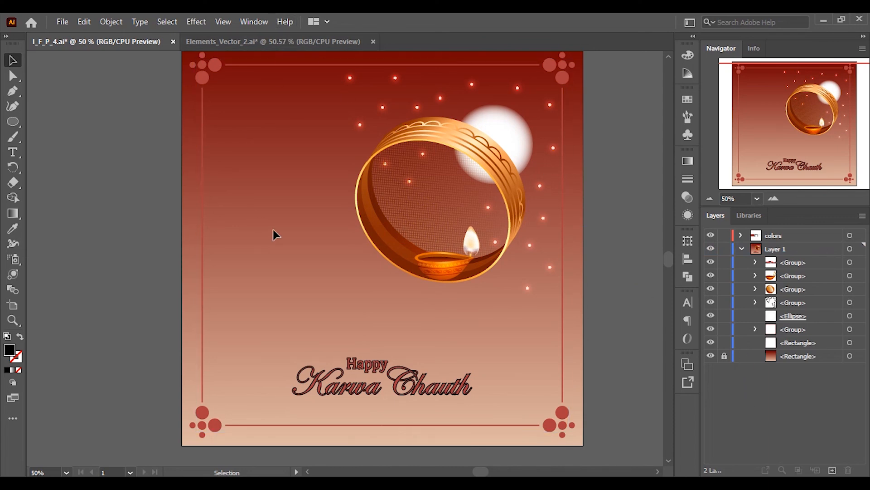
pyautogui.click(292, 39)
pyautogui.moveTo(711, 262); pyautogui.dragTo(727, 248)
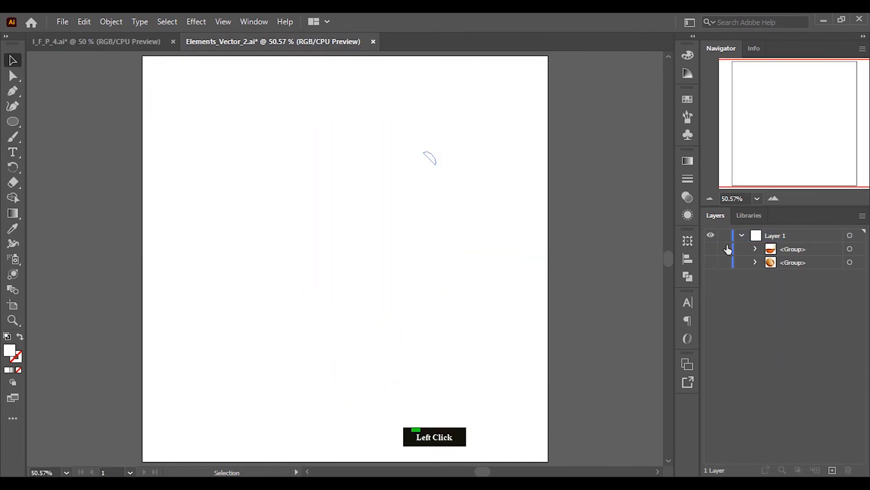
# Step: Return to the I_F_P_4.ai document and show the finished design in Presentation Mode
pyautogui.click(144, 42)
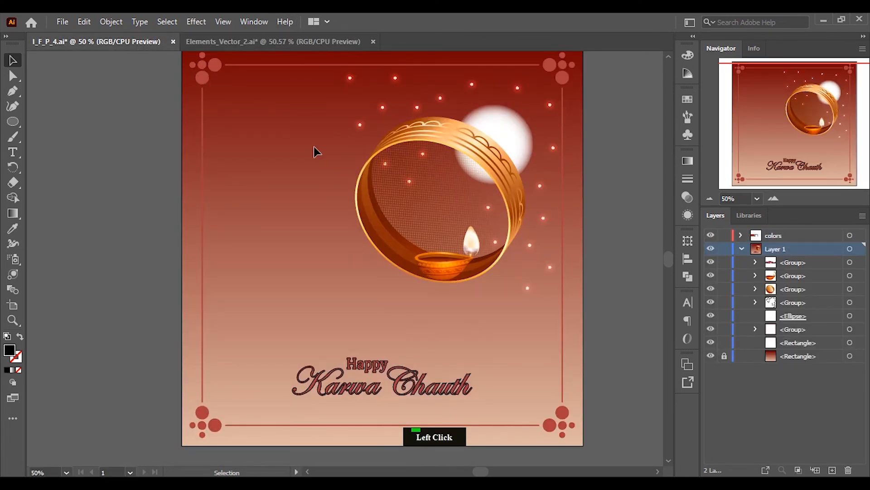
pyautogui.click(20, 399)
pyautogui.click(41, 395)
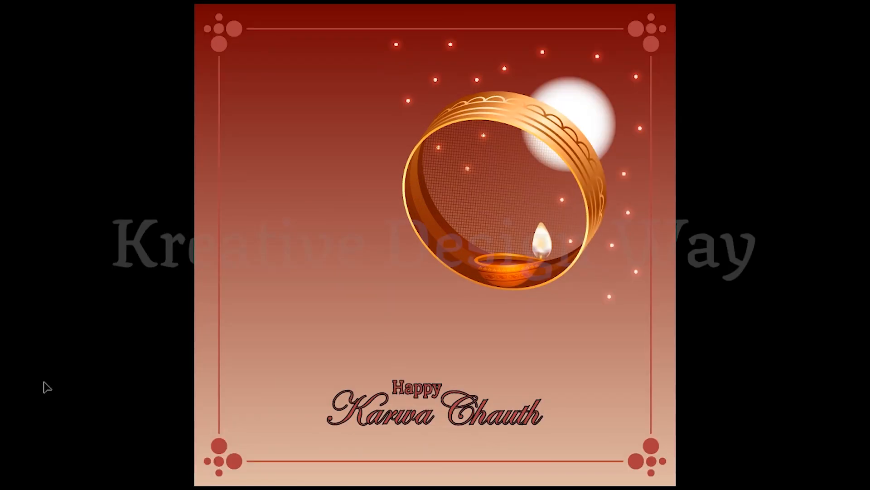